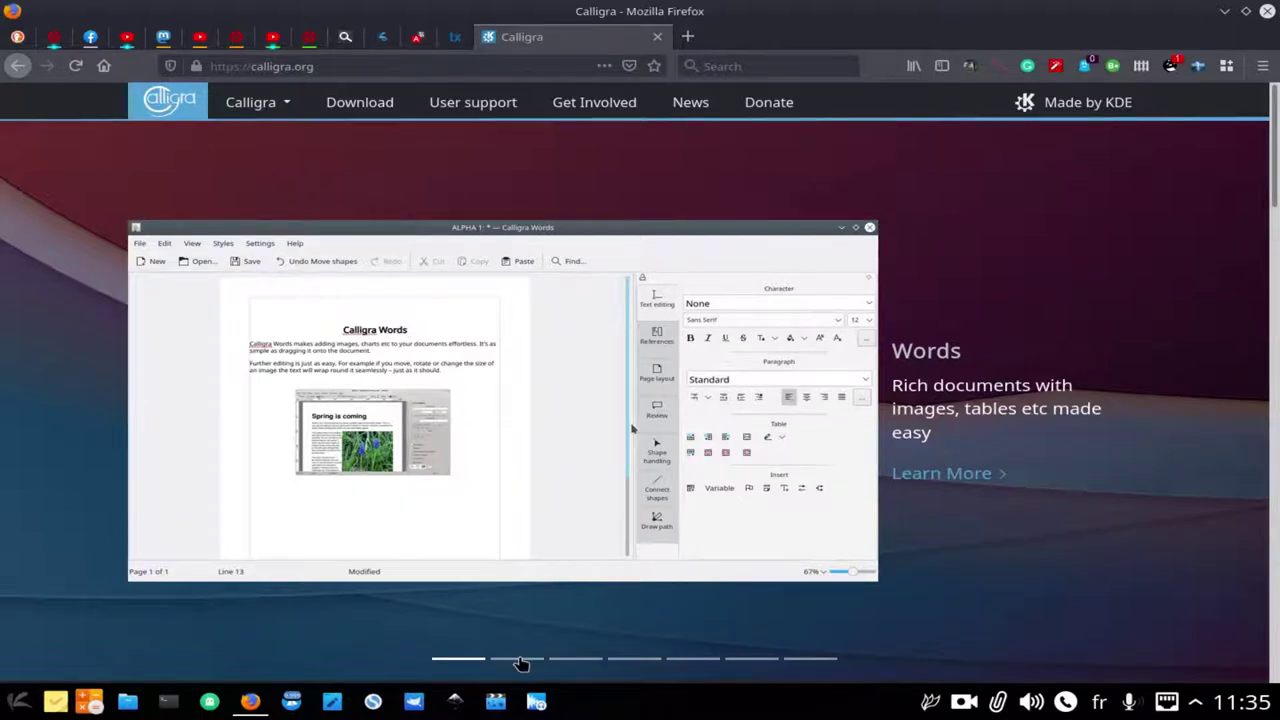
Flip through the Sheets, Stage, KEXI, Karbon and Plan slides, then show the application launcher
left_click(520, 661)
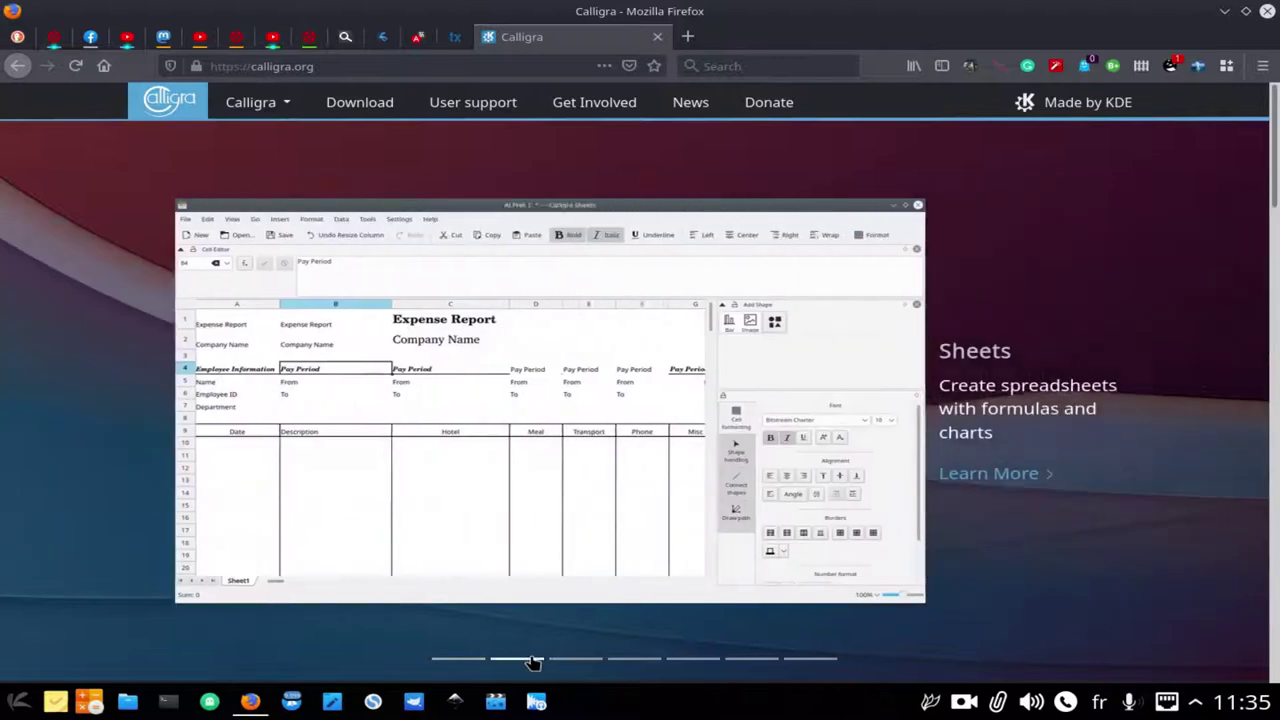
left_click(751, 659)
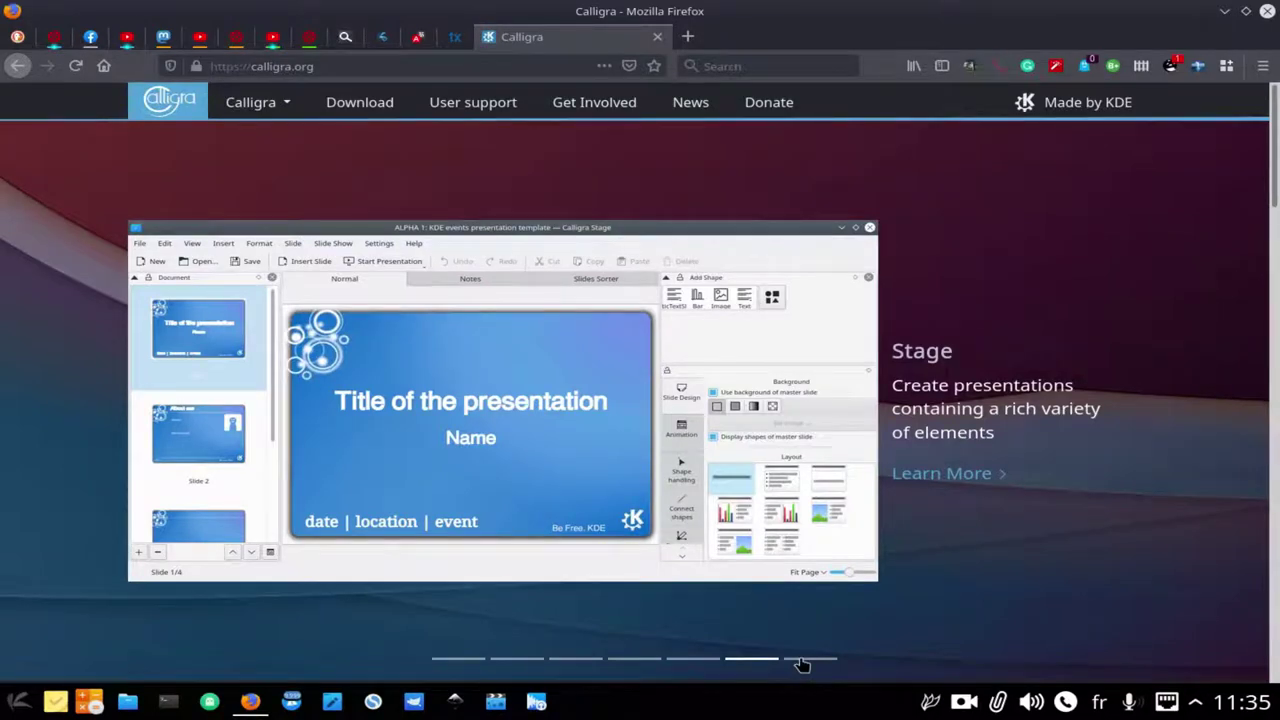
left_click(573, 659)
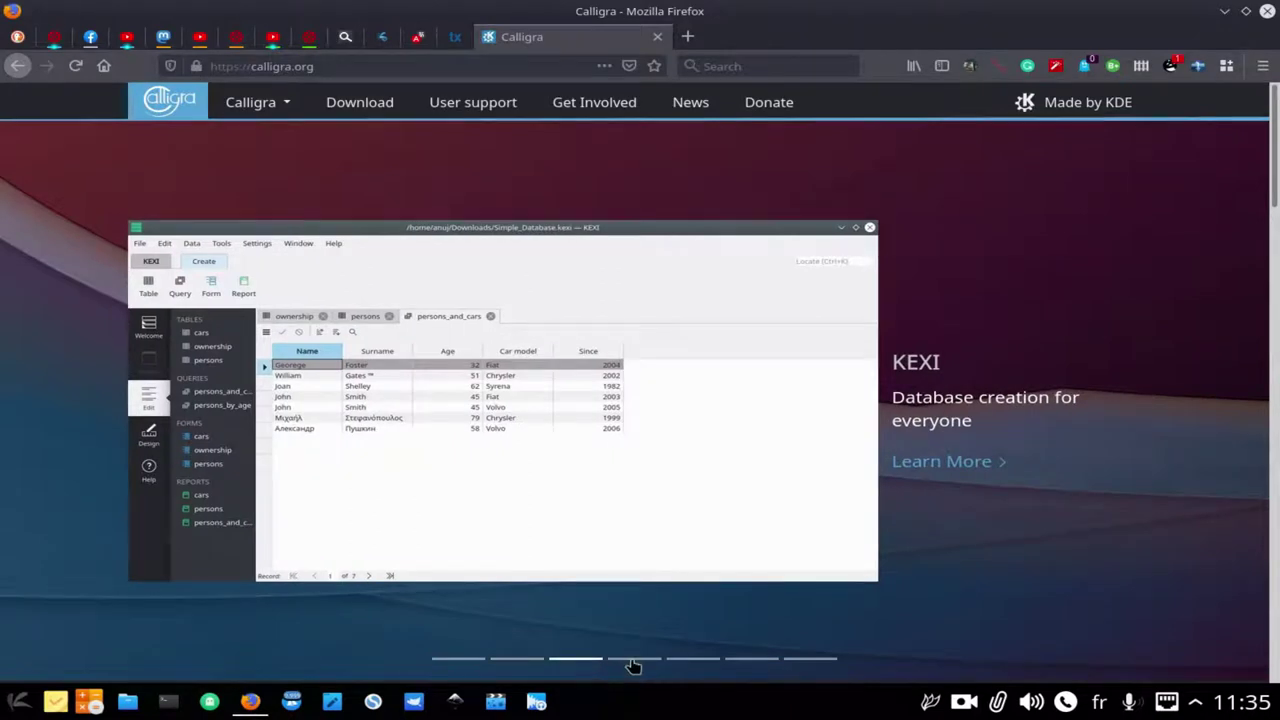
left_click(632, 660)
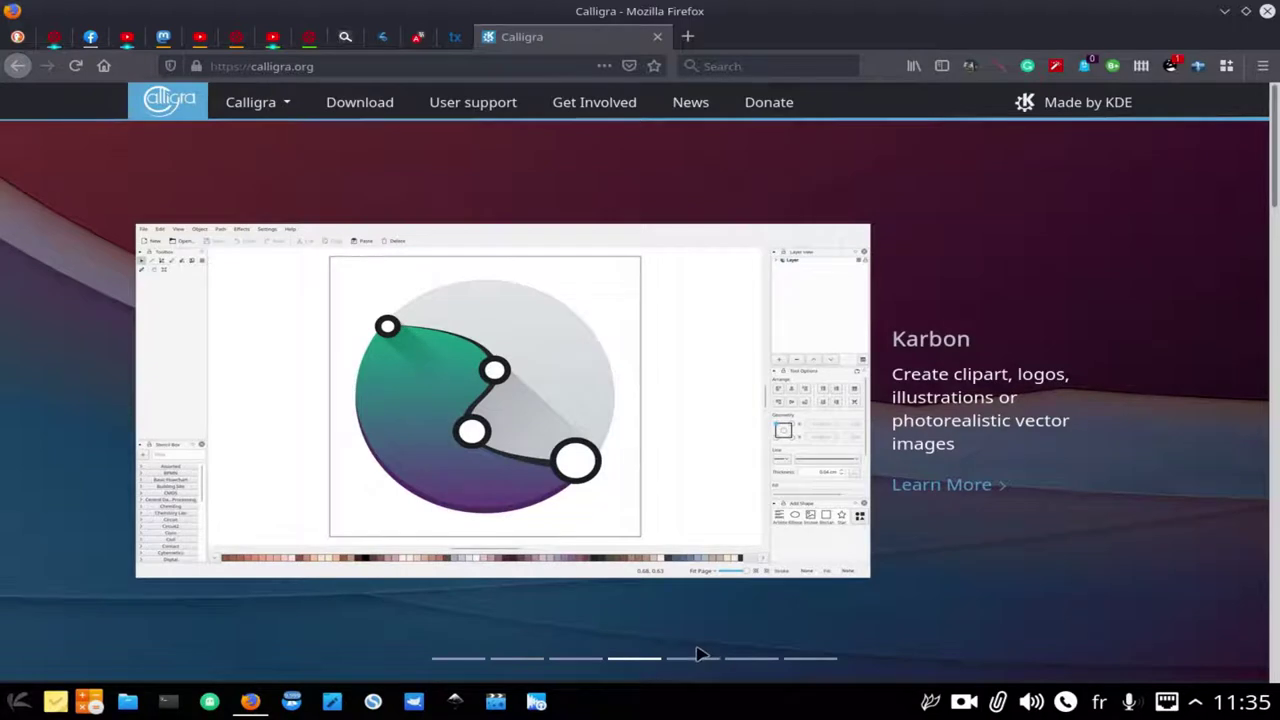
left_click(690, 660)
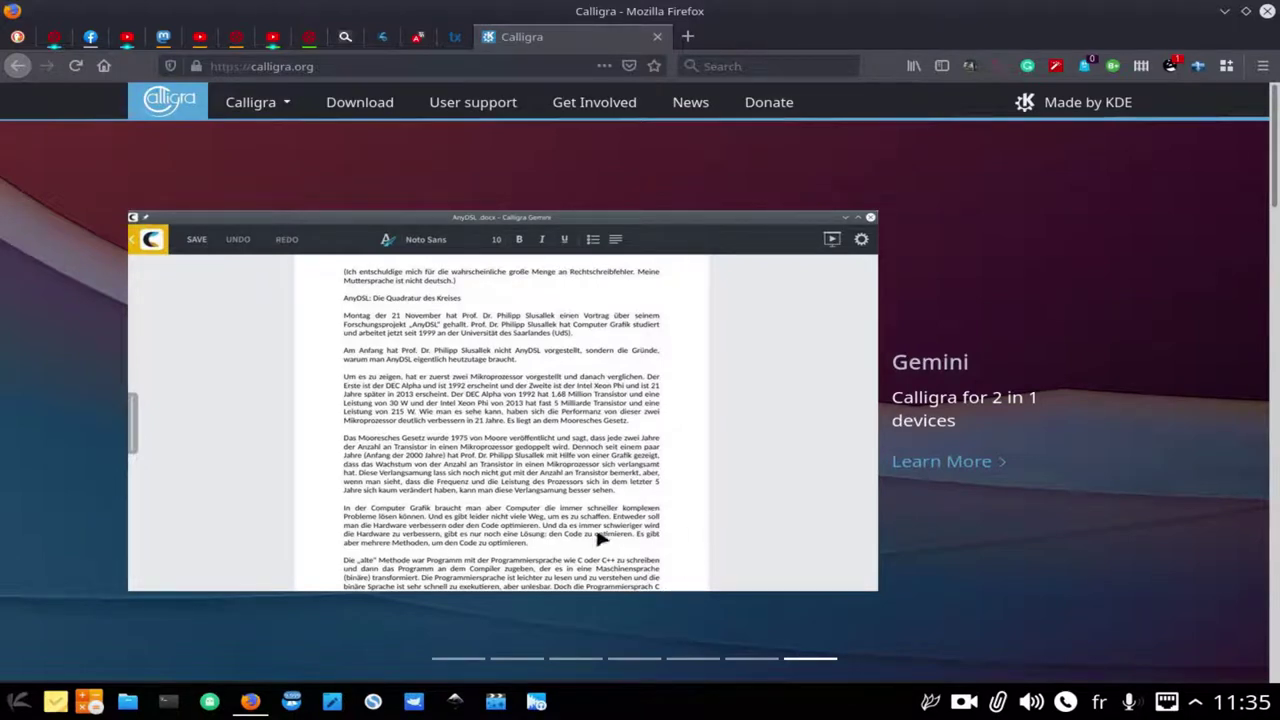
left_click(252, 702)
left_click(22, 702)
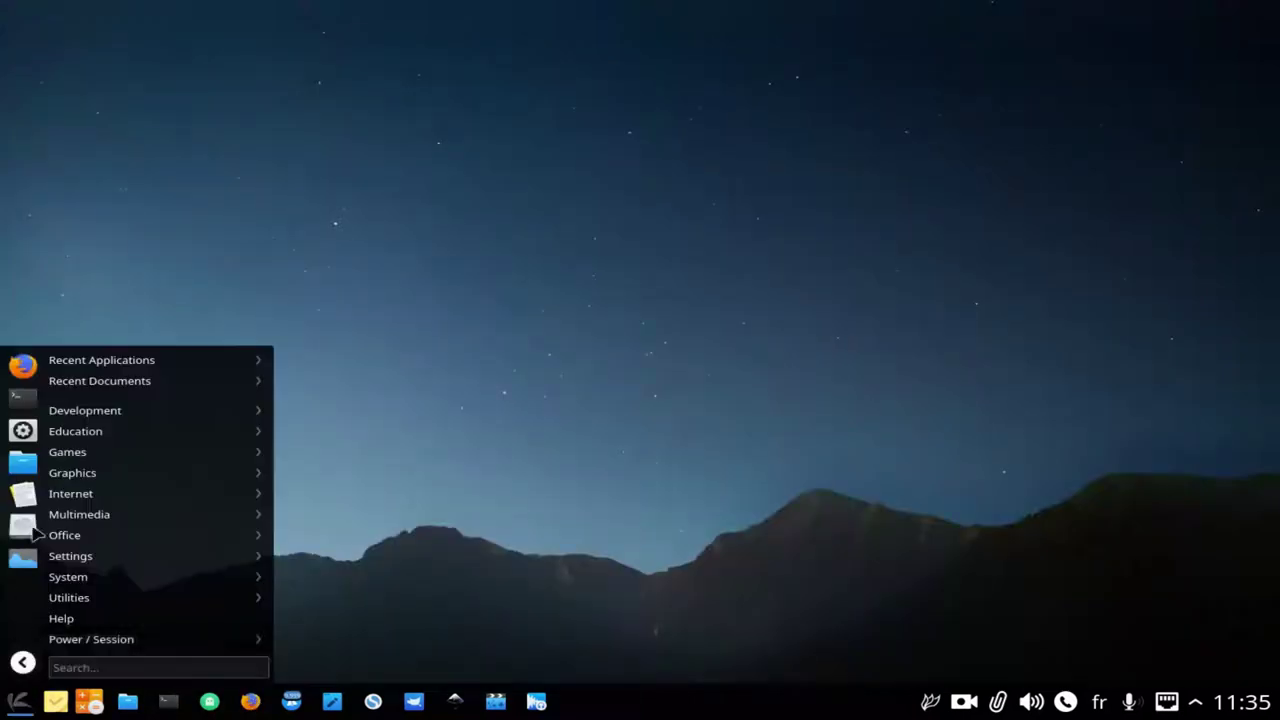
mouse_move(100, 535)
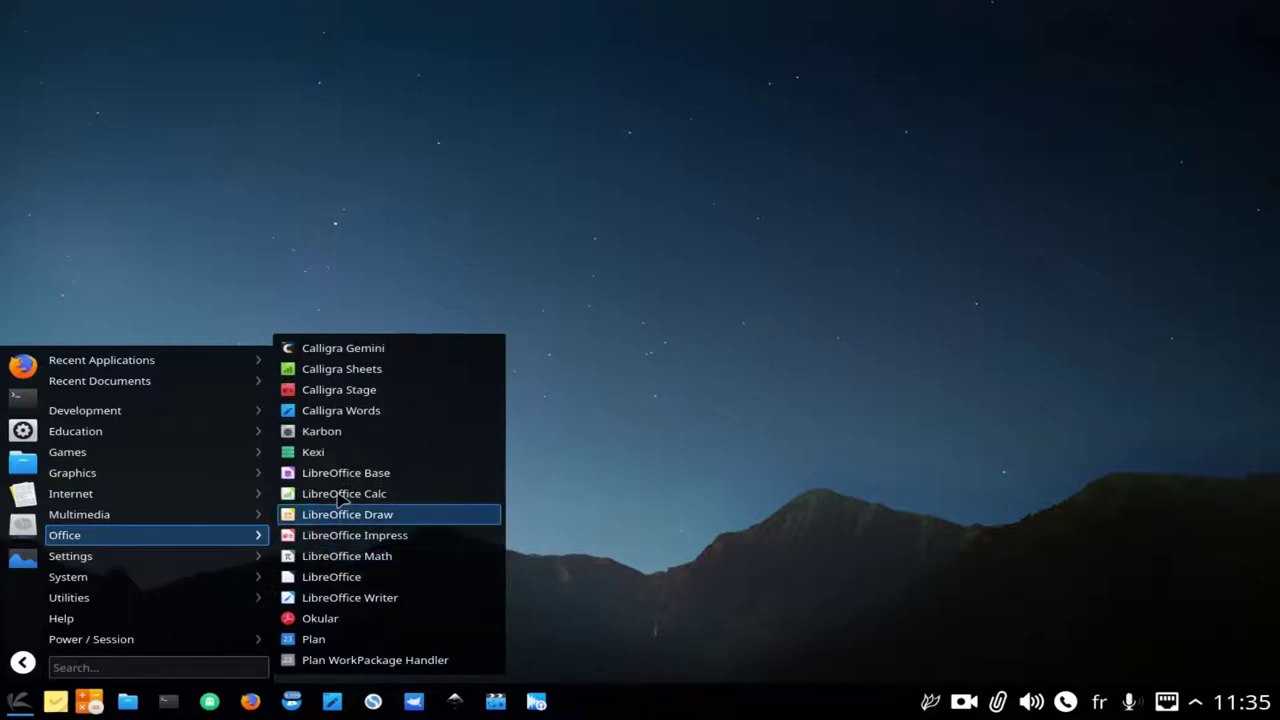
Launch Calligra Words on a Blank Document with right-to-left, right-aligned paragraphs
left_click(339, 418)
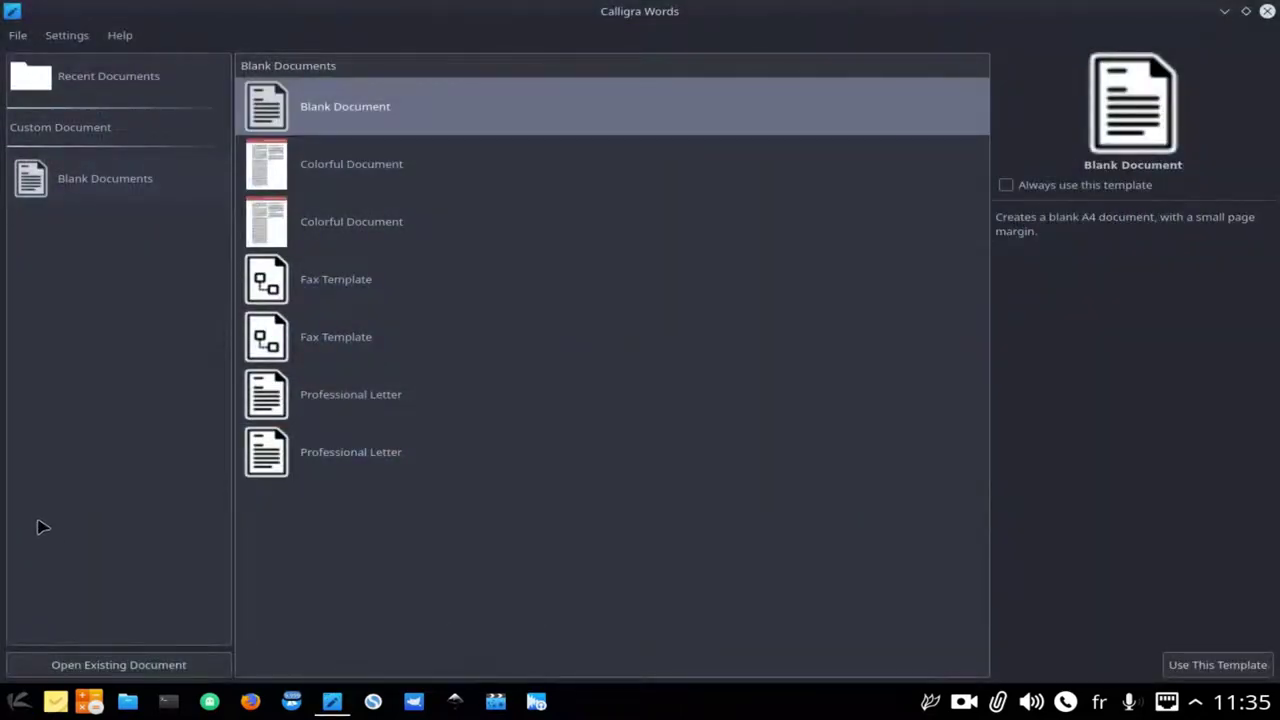
left_click(1232, 667)
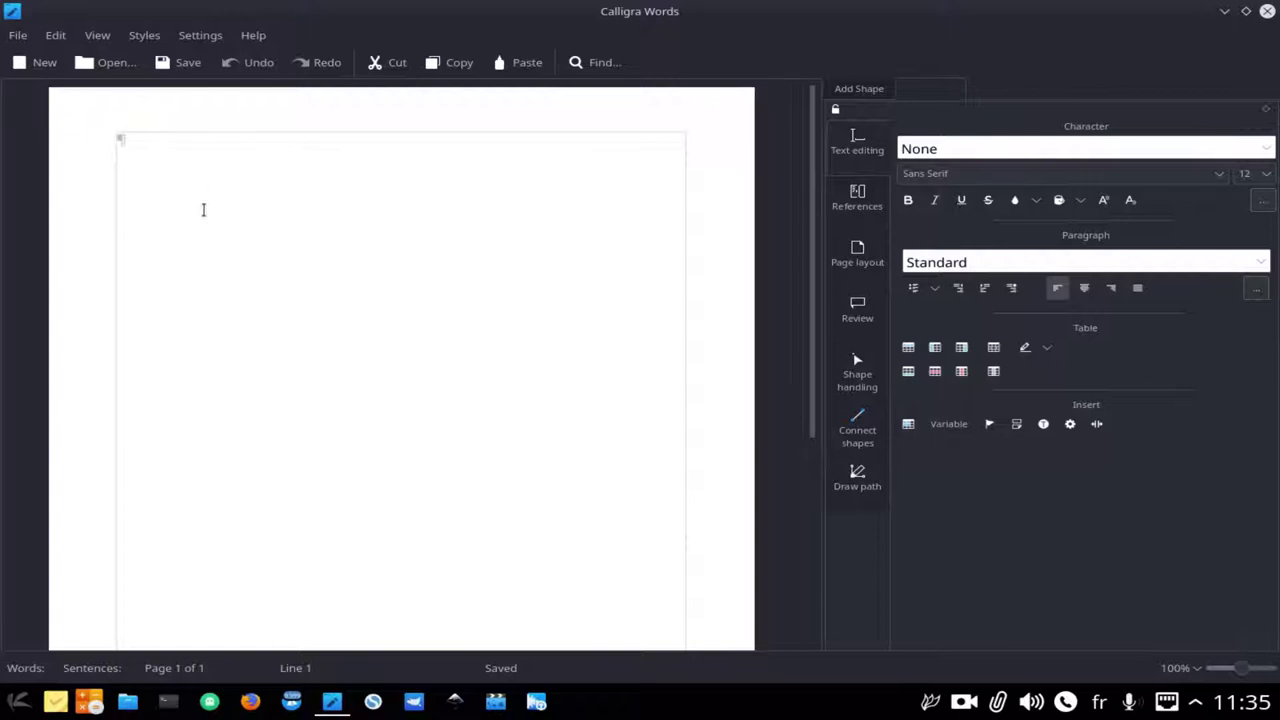
key("Delete")
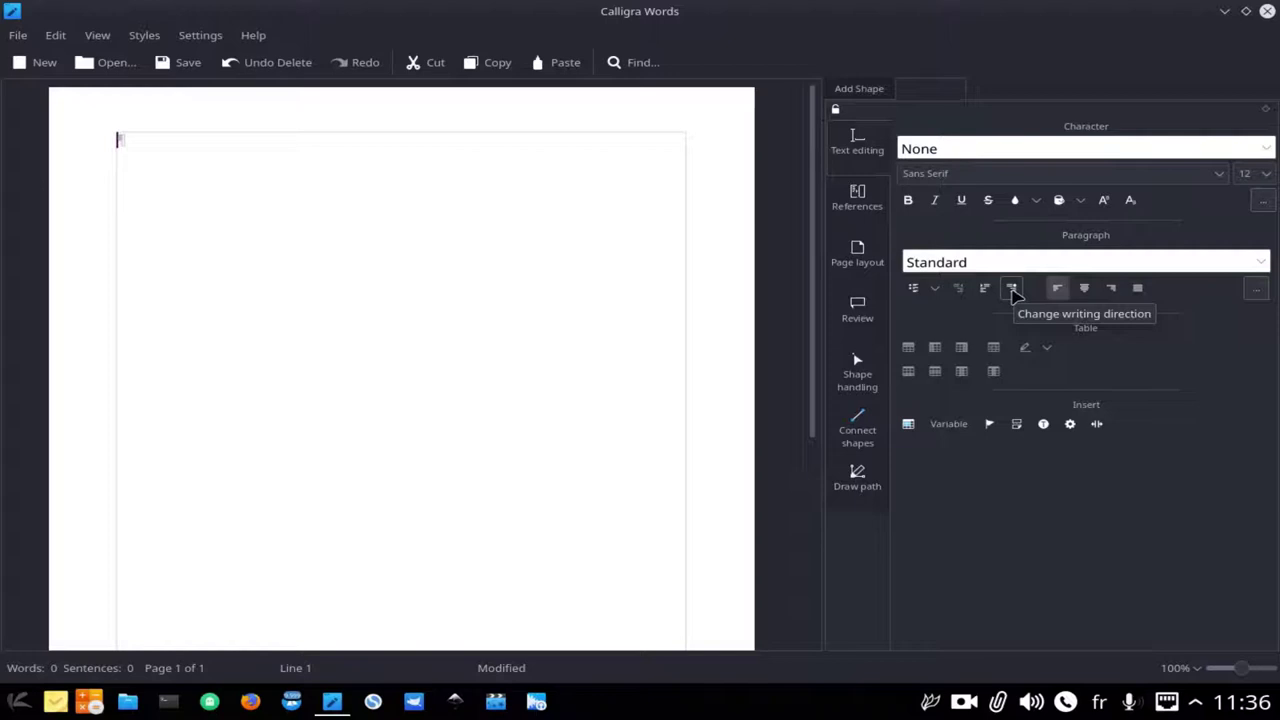
left_click(1013, 292)
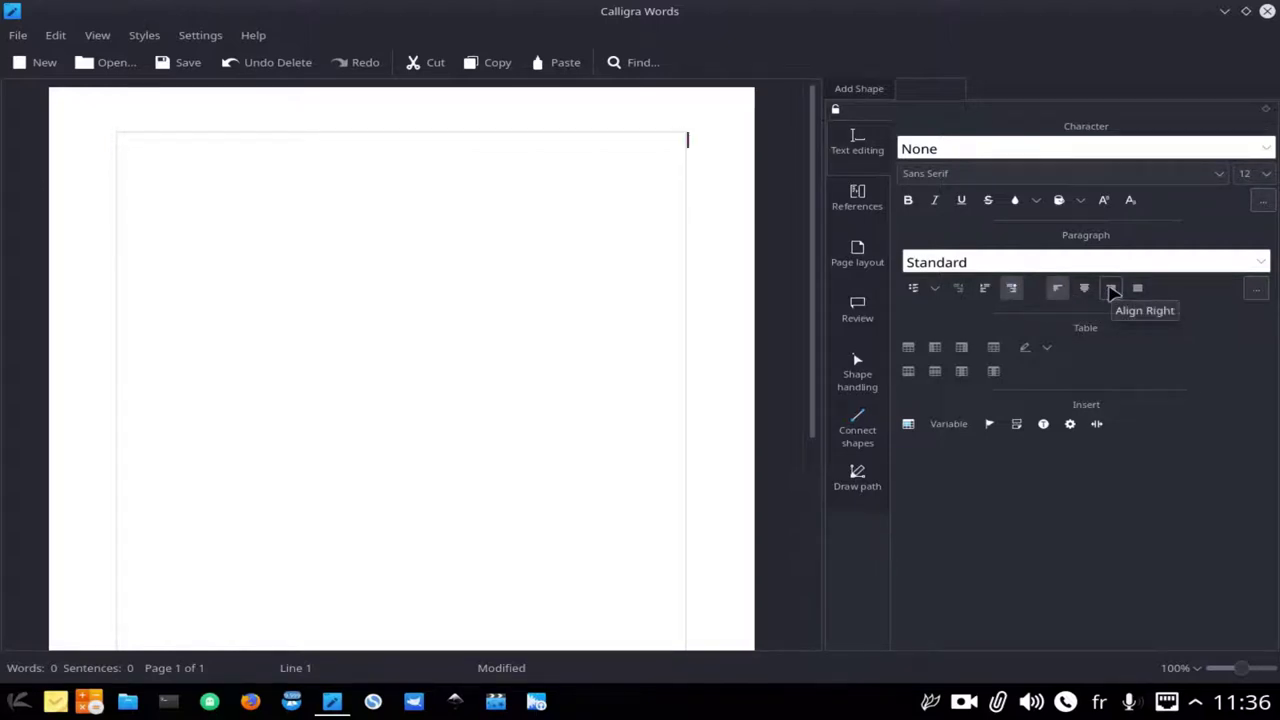
left_click(1112, 289)
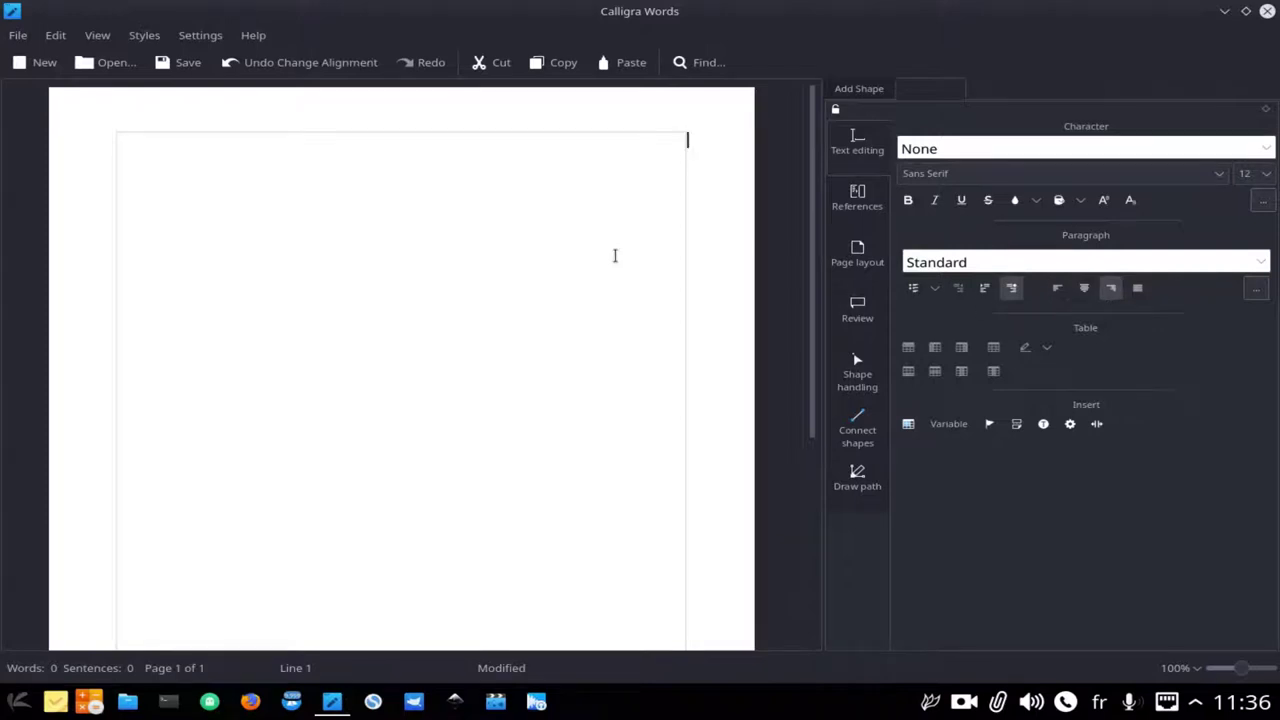
Type the Arabic greeting 'أهلا بكم محبي و متابعي' followed by the Latin word gnutux
key("alt+shift")
type("أهلا بكم محبي و متابعي")
key("alt+shift")
type("gnutux")
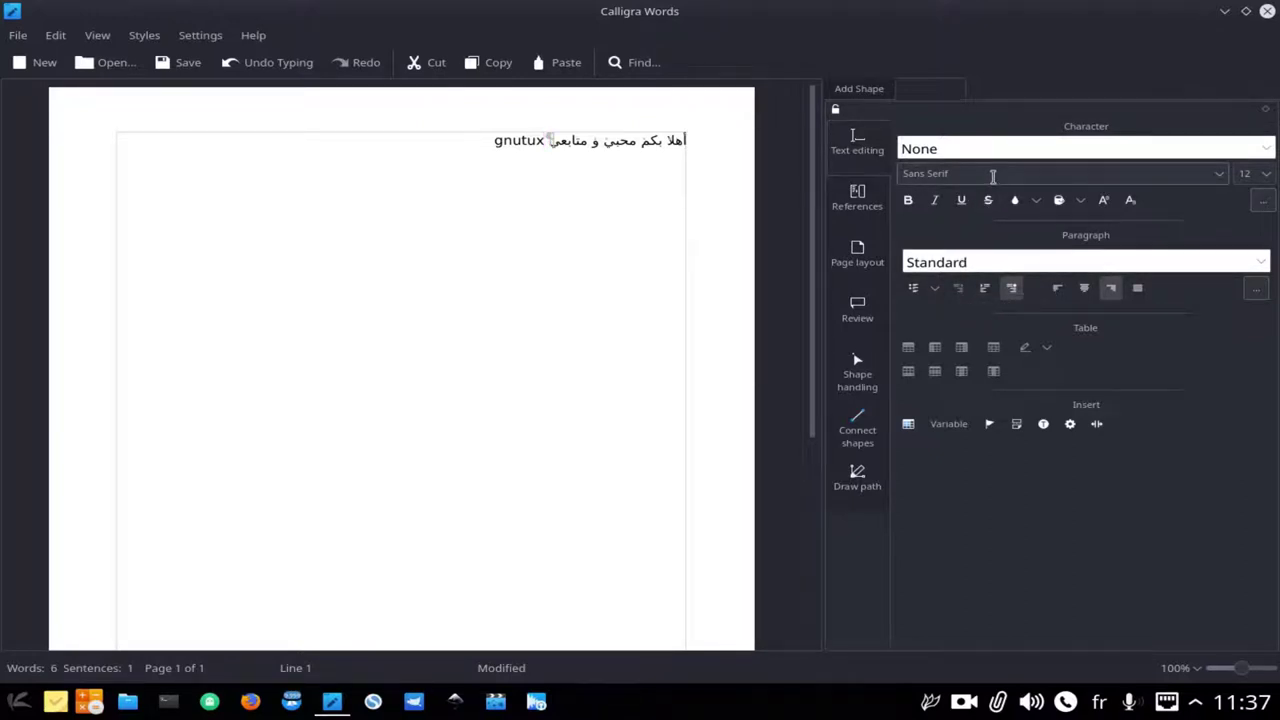
Select all the text and set its font to TheSans
key("ctrl+a")
scroll(993, 176, "down", 2)
scroll(993, 176, "down", 2)
scroll(993, 177, "down", 1)
scroll(992, 178, "down", 2)
scroll(992, 178, "down", 2)
scroll(992, 178, "down", 1)
scroll(992, 178, "down", 1)
scroll(992, 178, "down", 1)
scroll(992, 176, "down", 1)
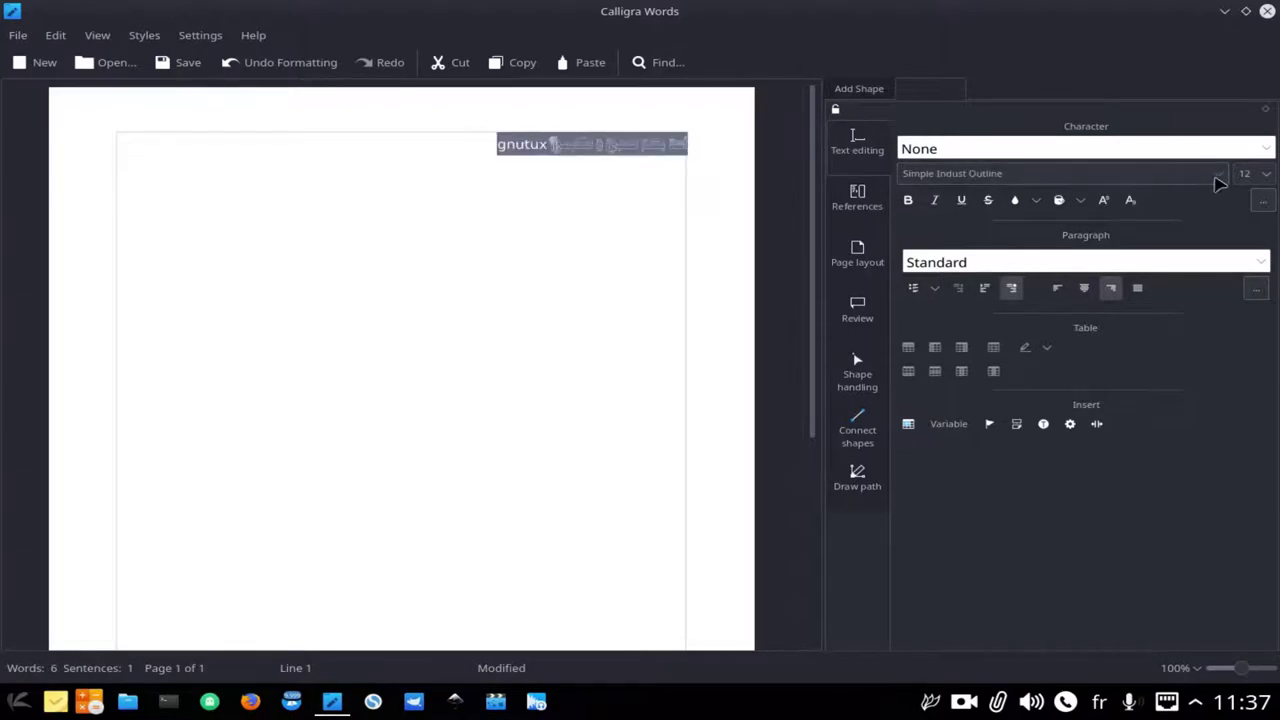
left_click(1218, 180)
scroll(1068, 315, "down", 5)
scroll(1062, 268, "down", 3)
scroll(1058, 268, "down", 5)
left_click(1006, 251)
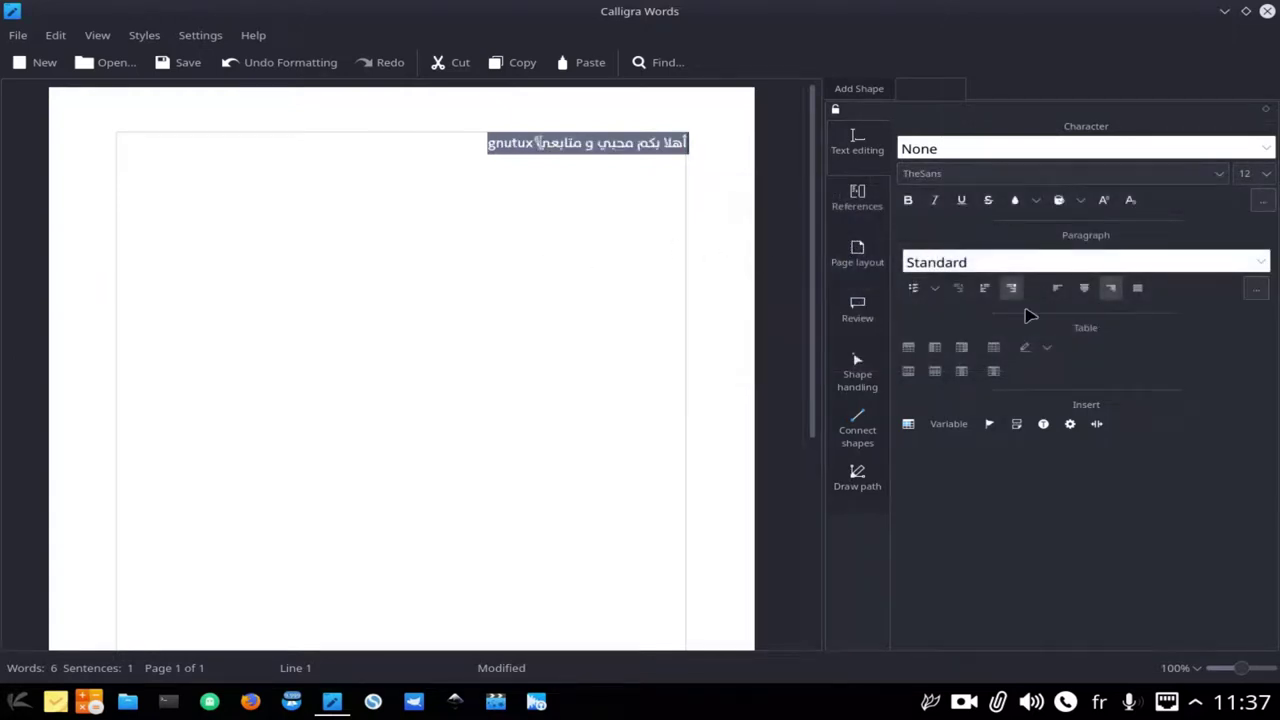
Apply the Document Title paragraph style to the line
left_click(1095, 266)
scroll(1023, 537, "down", 2)
scroll(1025, 537, "down", 5)
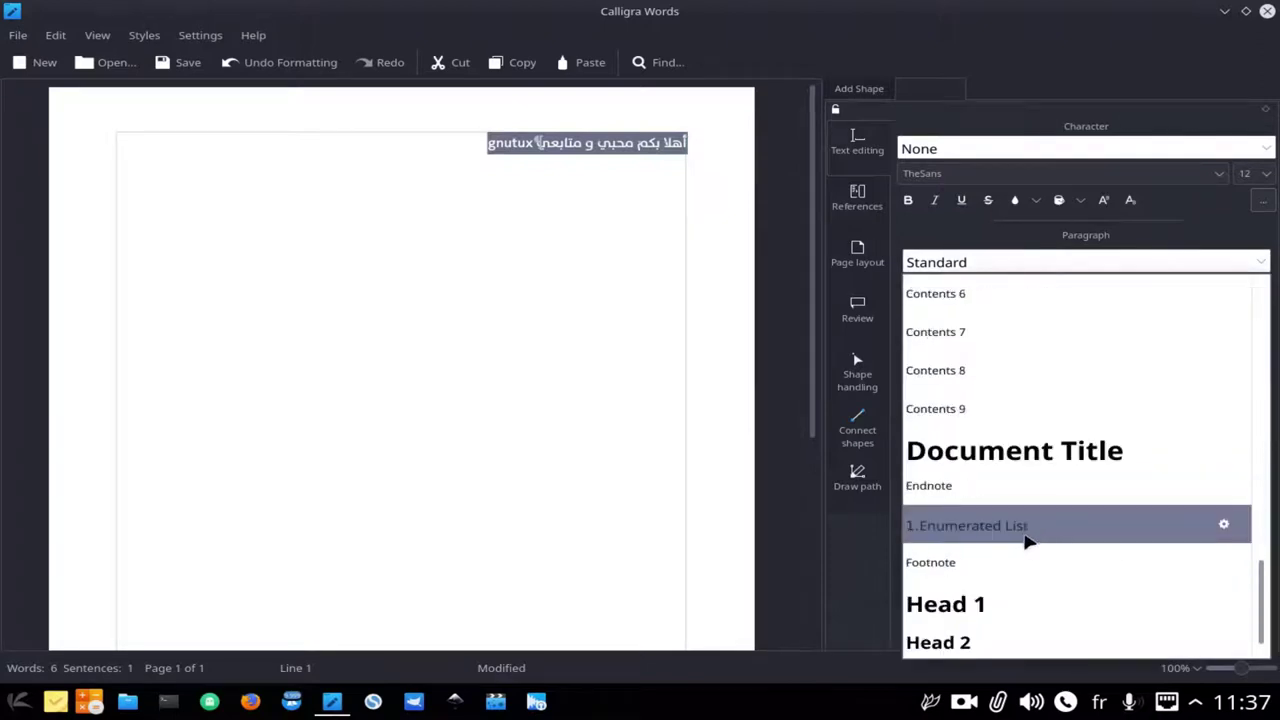
left_click(1060, 458)
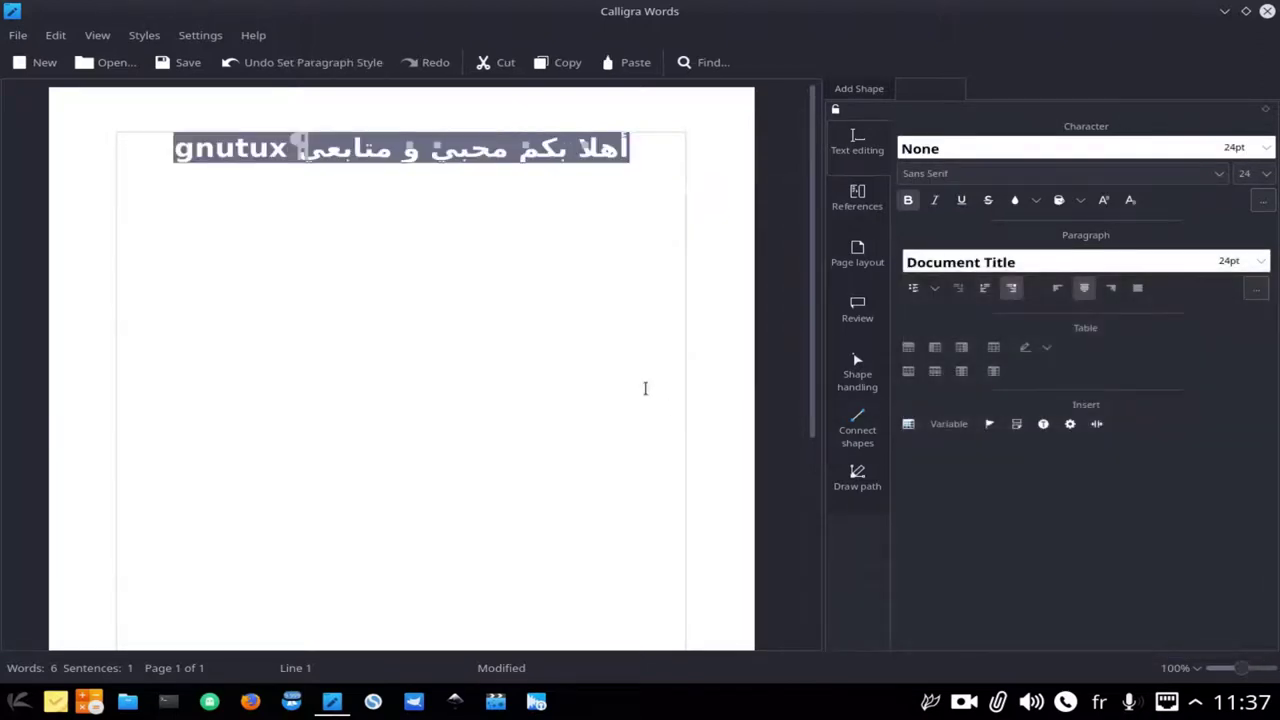
Select the whole title line and set it in the Sheba font
left_click(614, 371)
triple_click(427, 152)
scroll(1093, 175, "down", 1)
scroll(1093, 175, "down", 1)
scroll(1093, 175, "down", 1)
scroll(1093, 175, "down", 1)
scroll(1094, 177, "down", 1)
scroll(1094, 177, "down", 1)
scroll(1094, 177, "down", 1)
scroll(1094, 177, "down", 1)
left_click(587, 352)
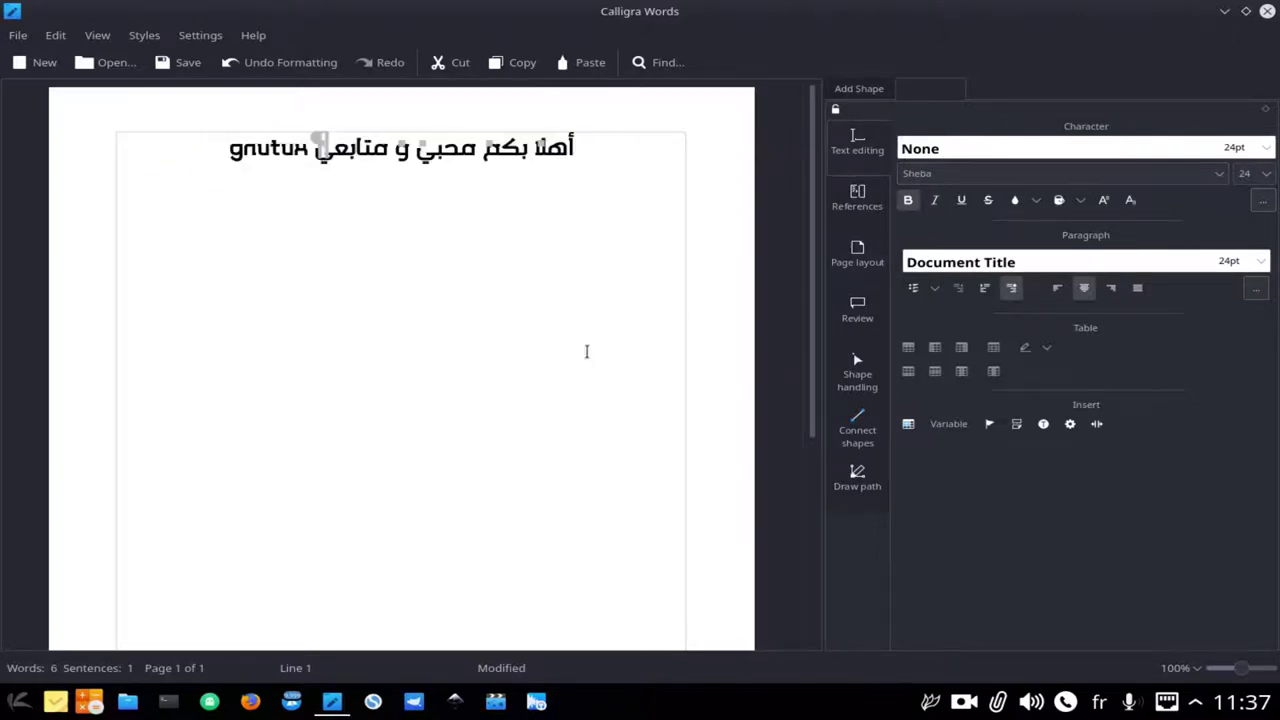
Look through the References, Page Layout, Review and shape docker panels, then close Words discarding changes
left_click(852, 198)
left_click(853, 252)
left_click(860, 308)
left_click(857, 425)
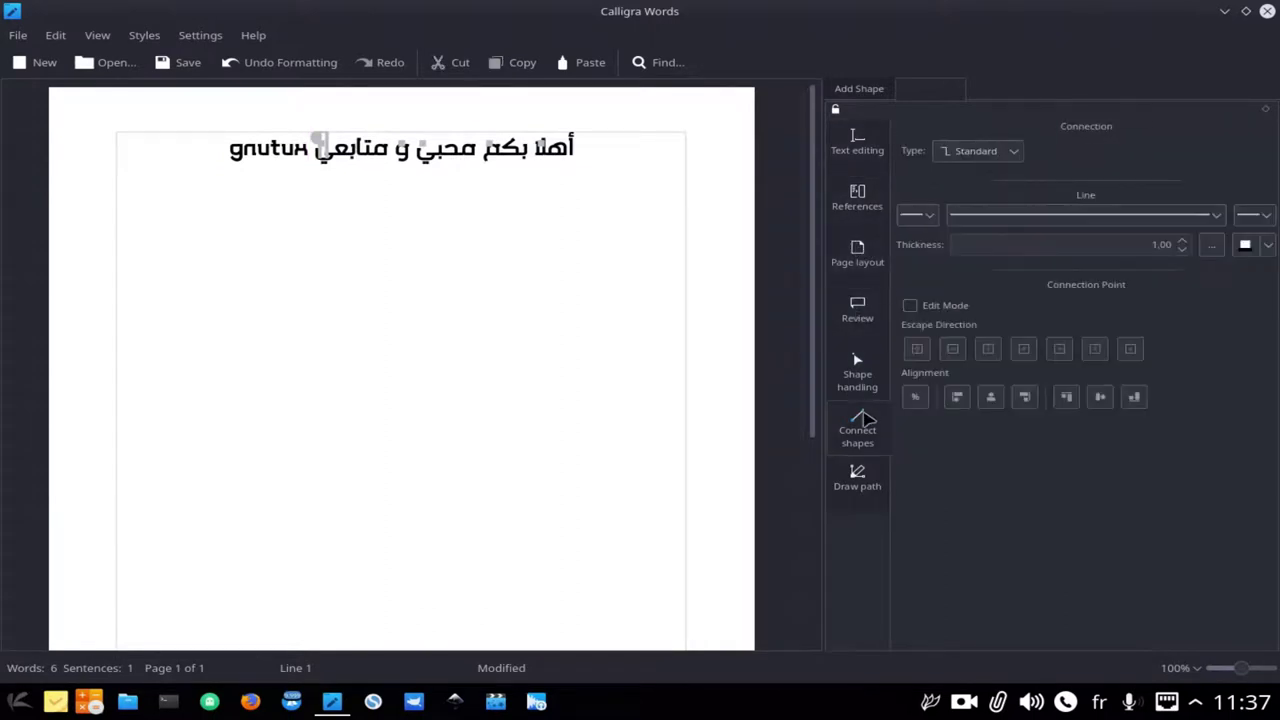
left_click(857, 378)
left_click(862, 432)
left_click(862, 470)
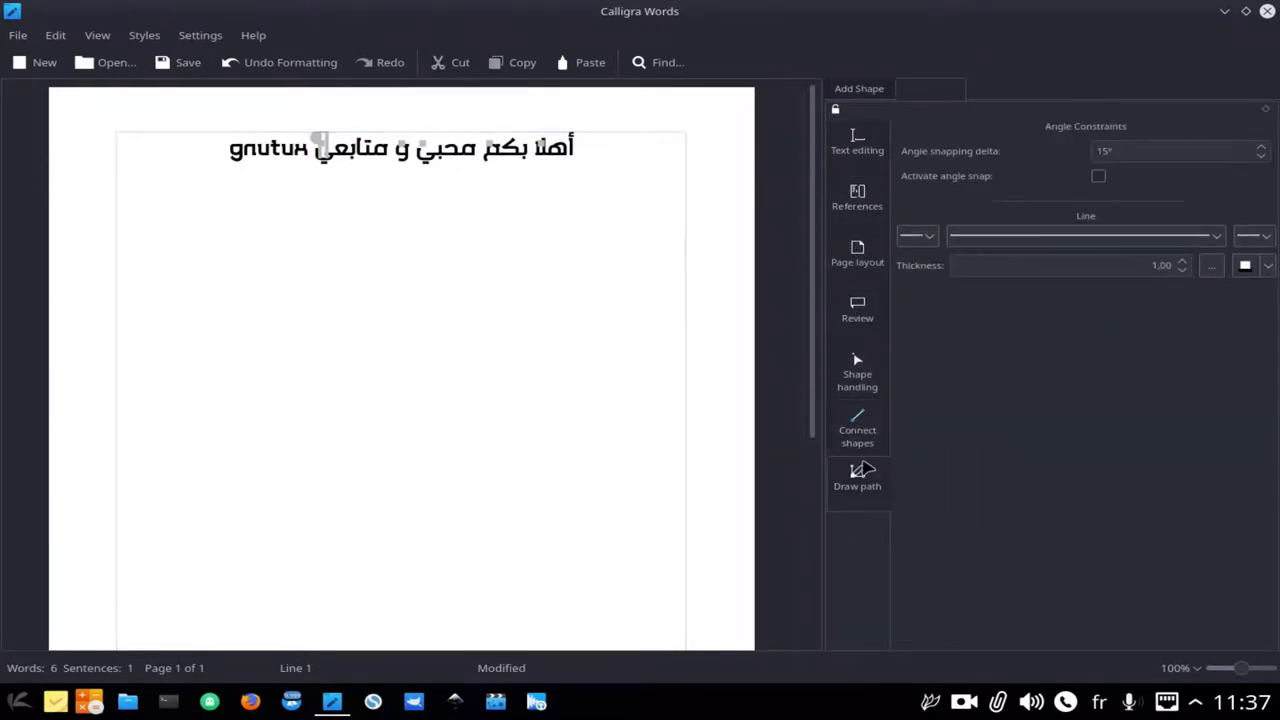
left_click(1267, 11)
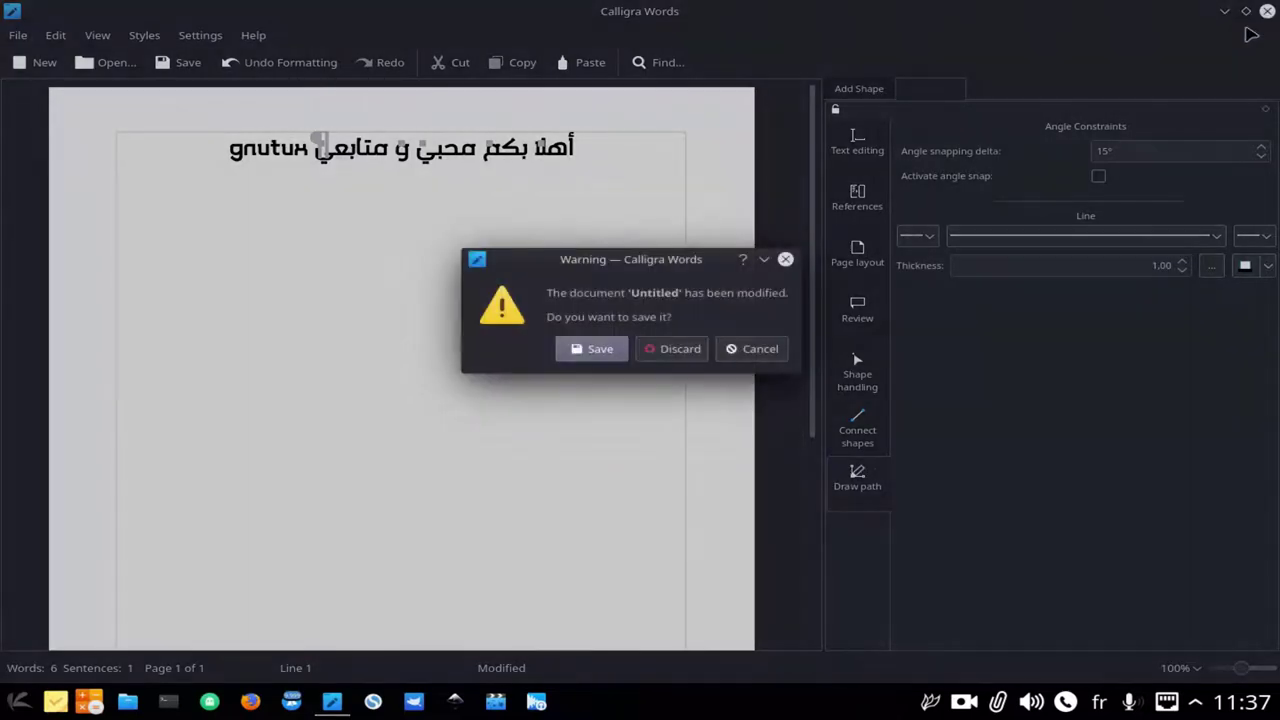
left_click(668, 350)
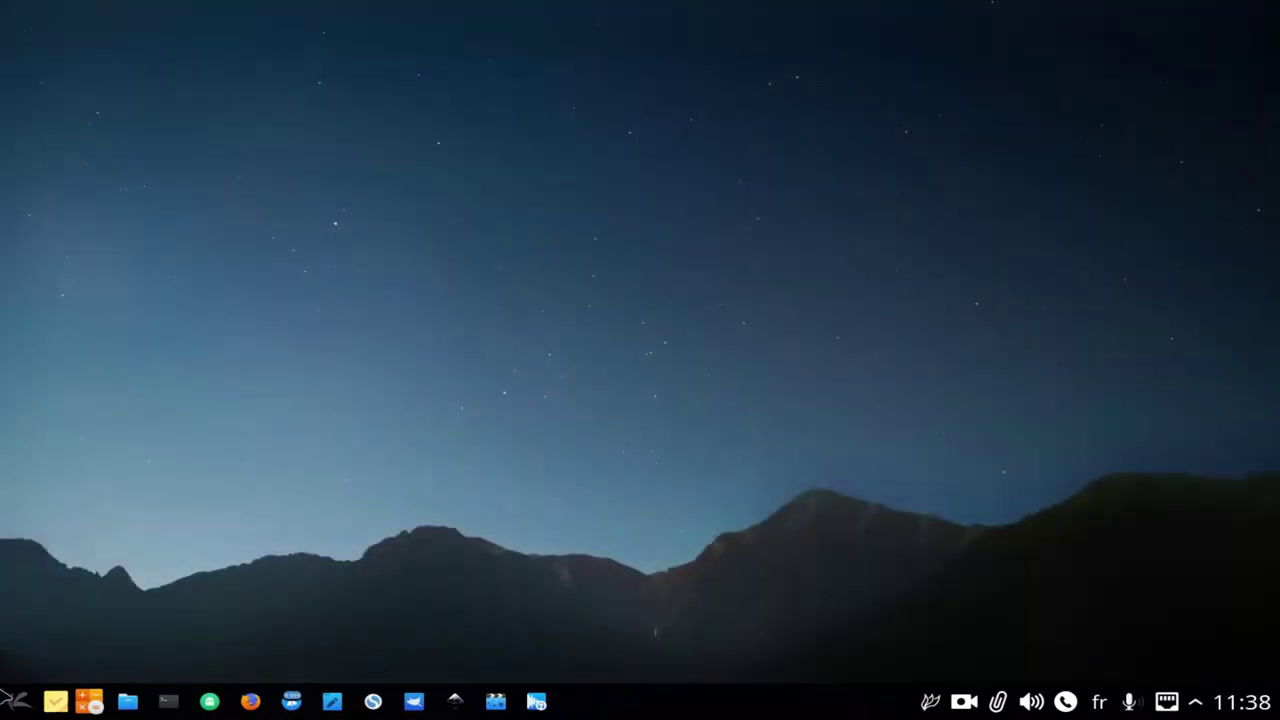
Launch Calligra Sheets with the Blank Worksheet template
left_click(18, 703)
mouse_move(120, 535)
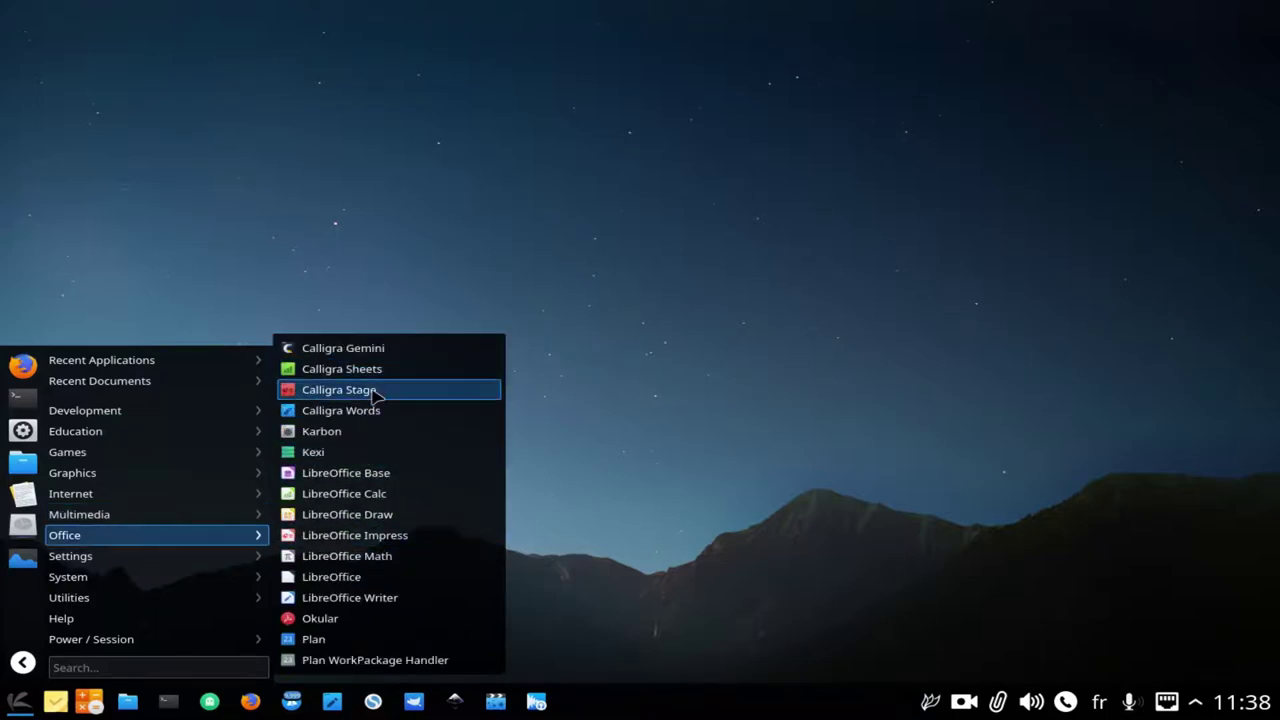
left_click(372, 369)
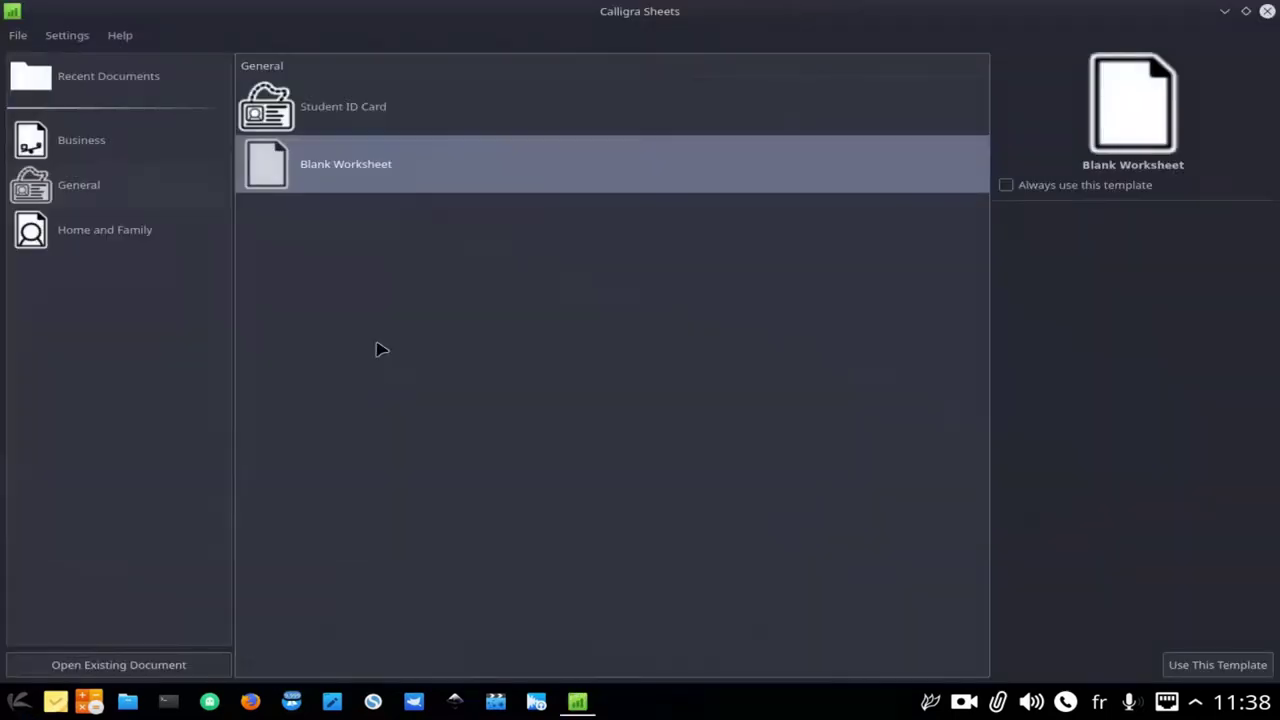
left_click(1198, 667)
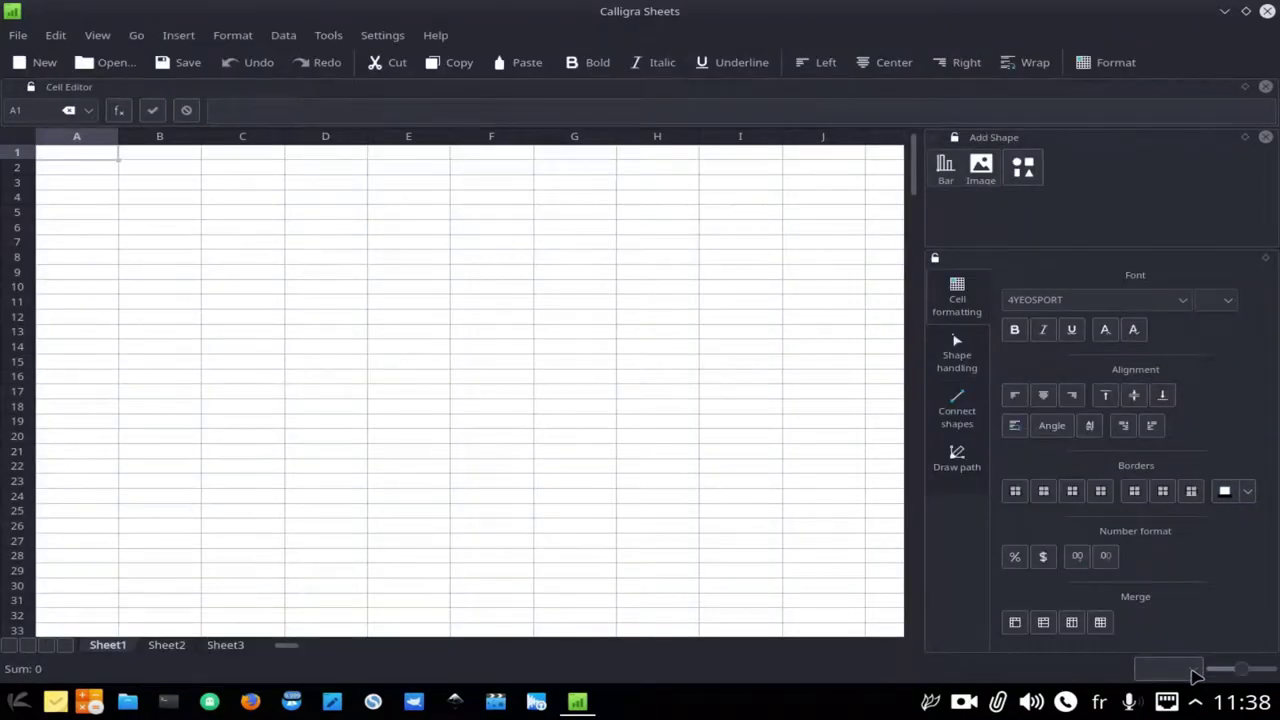
Select cells around the D6:F18 block, ending with cell D7 selected
left_click(314, 244)
left_click_drag(337, 232, 257, 286)
left_click(318, 285)
left_click(314, 243)
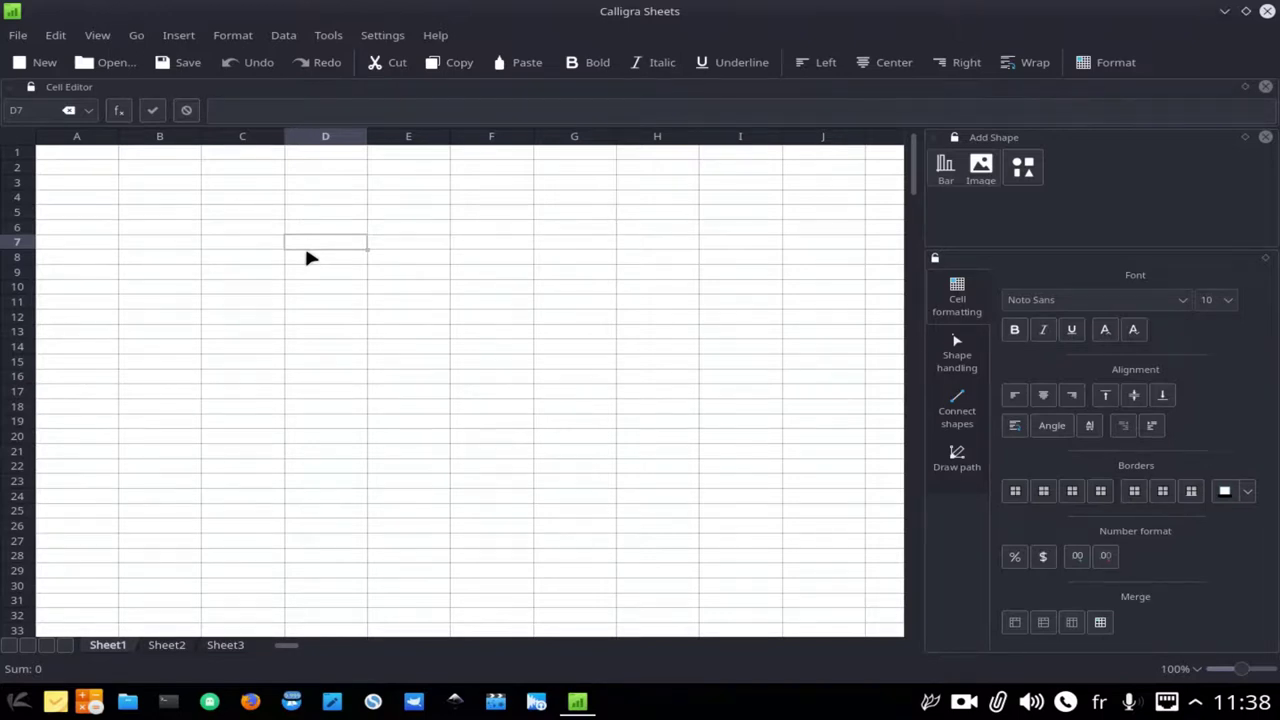
Enter 500 in D7 and 200 in E7
type("500")
left_click(397, 248)
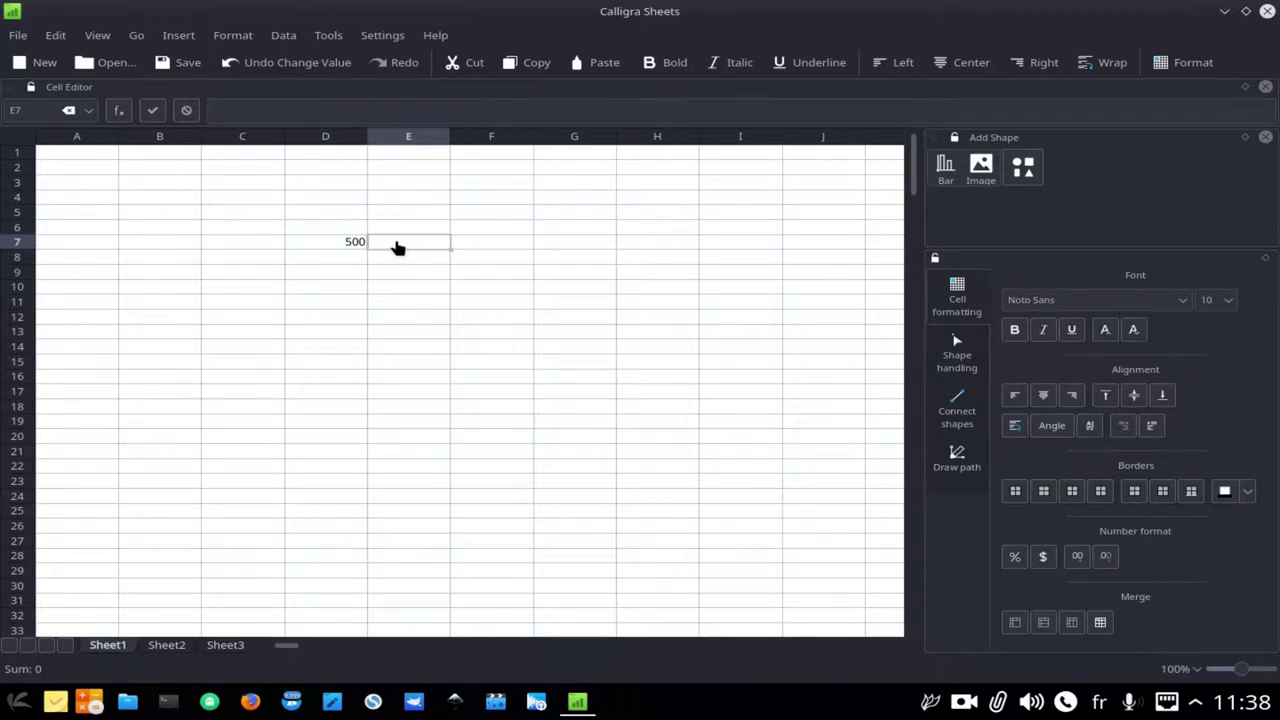
type("200")
left_click(475, 243)
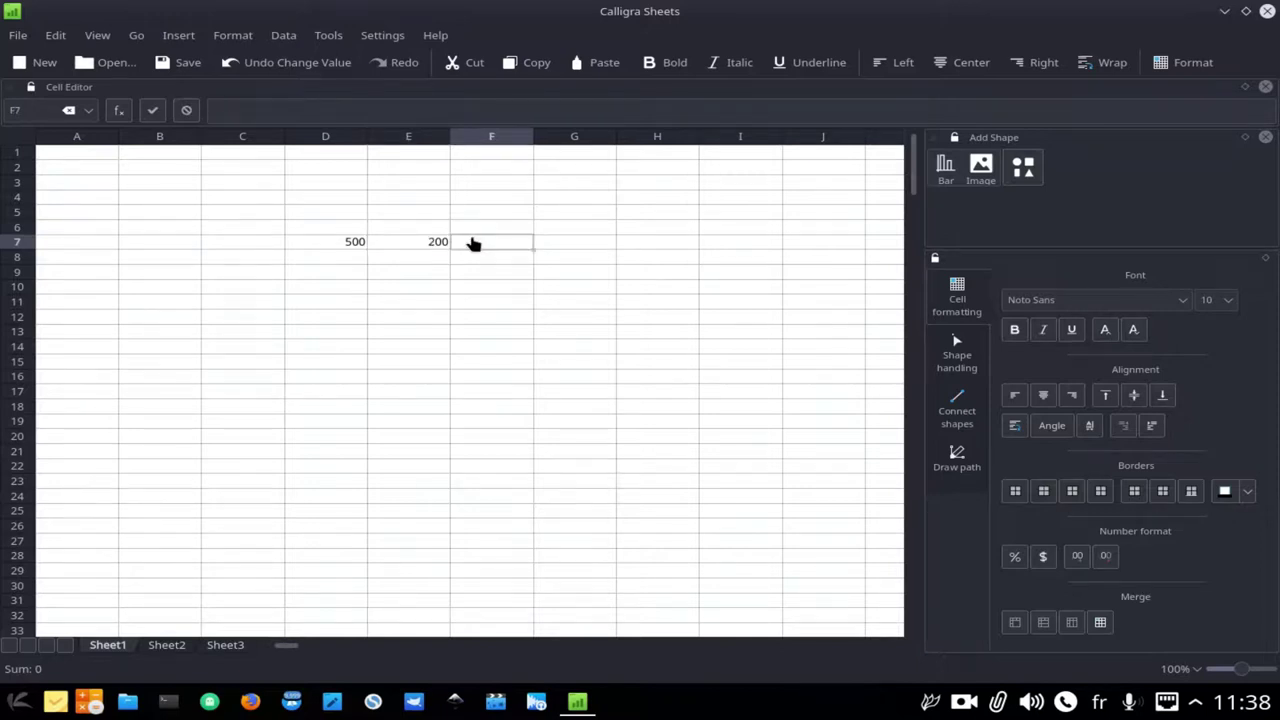
Put the formula =D7+E7 in F7 so it shows 700
type("=")
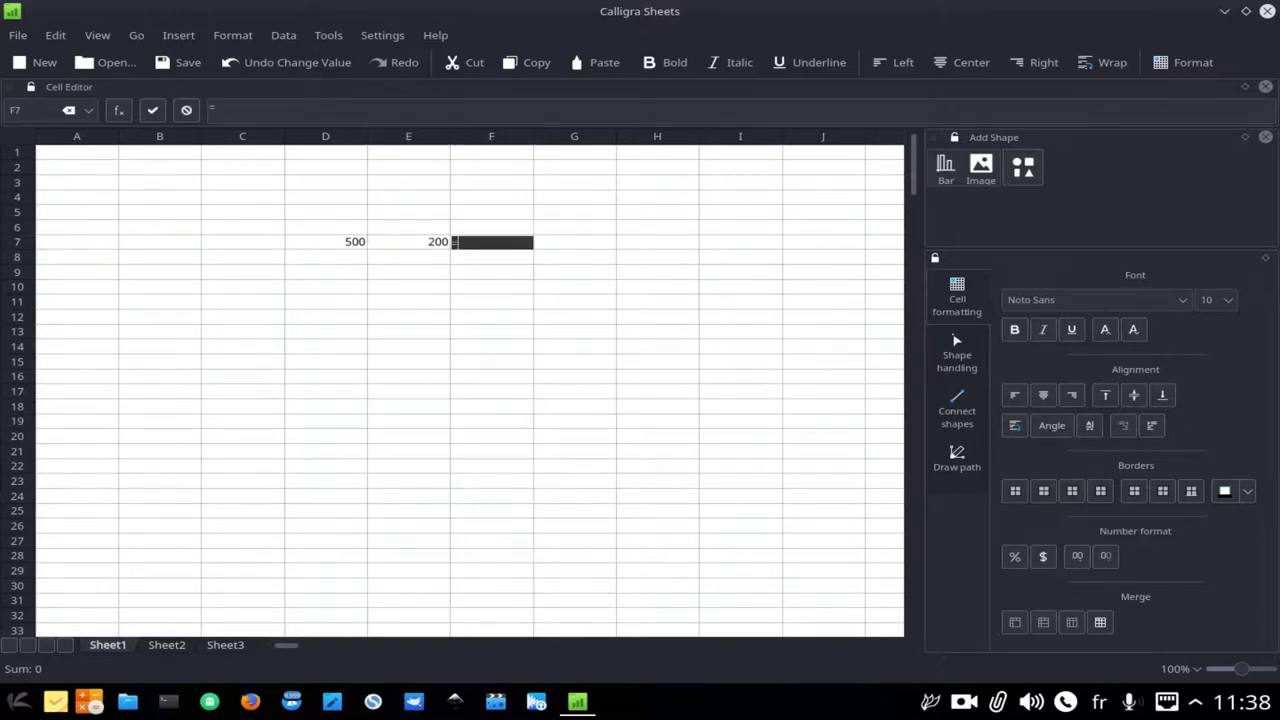
left_click(329, 251)
type("+")
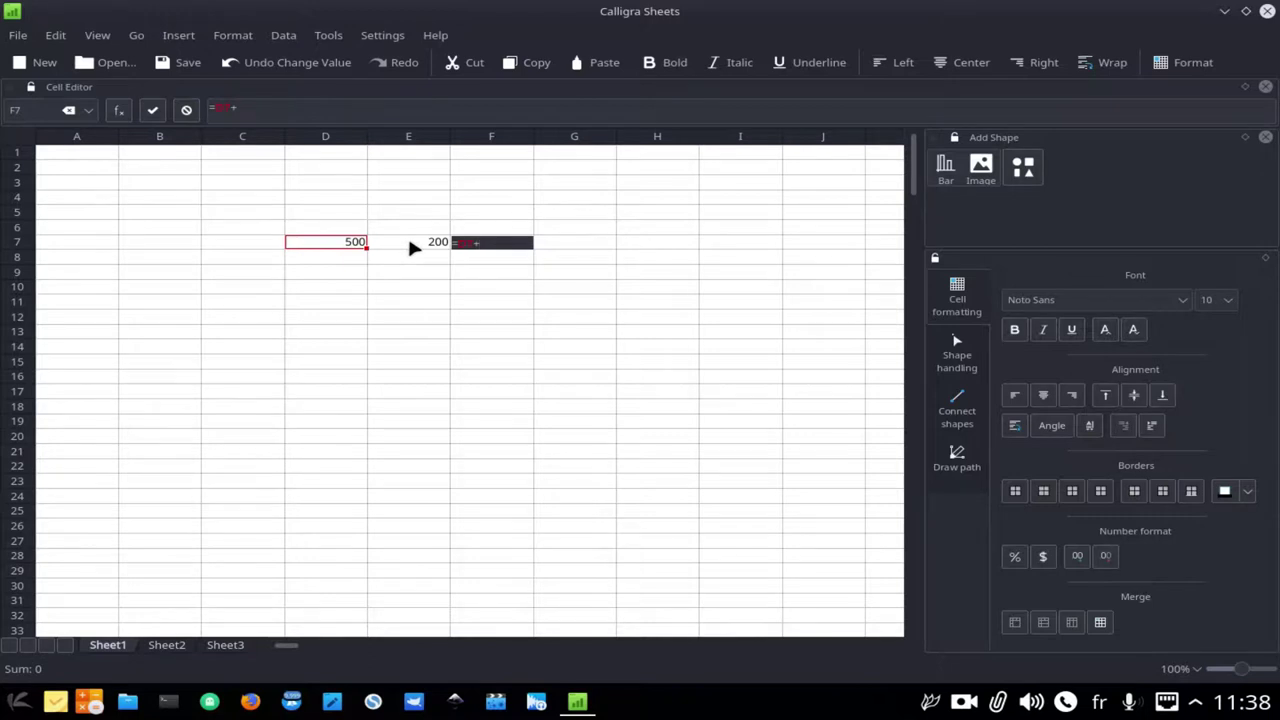
left_click(414, 248)
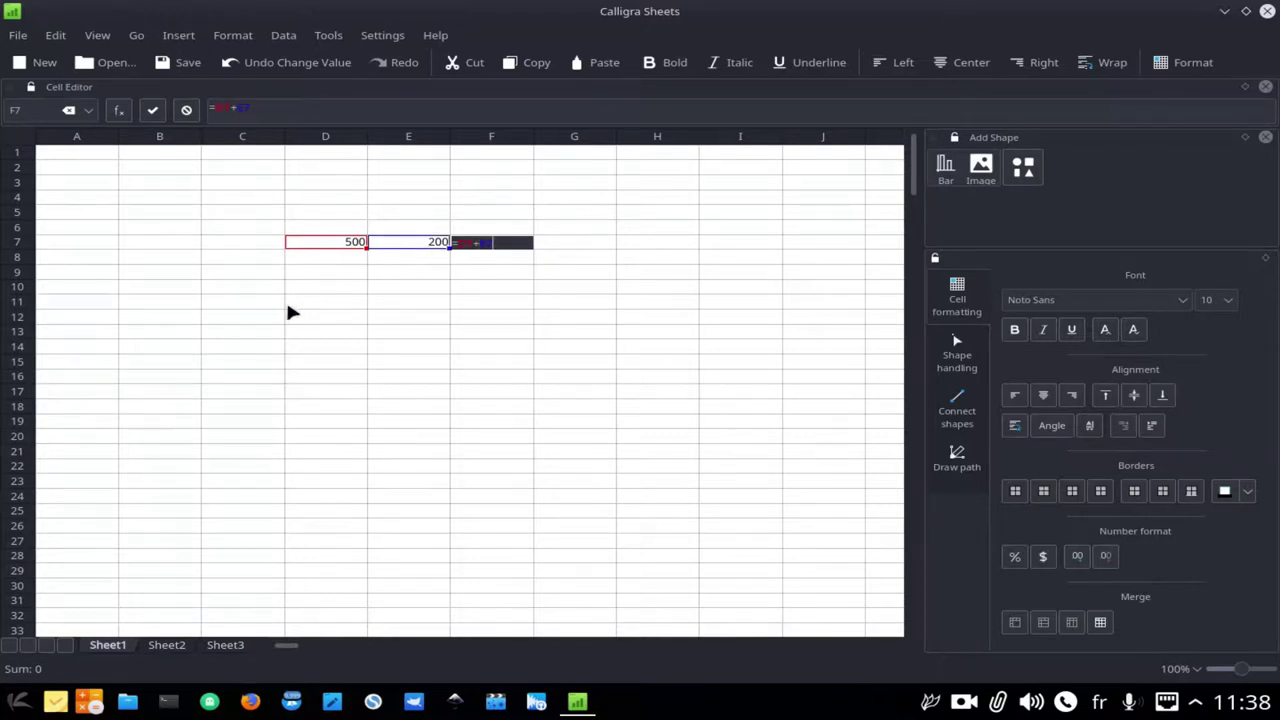
key("Return")
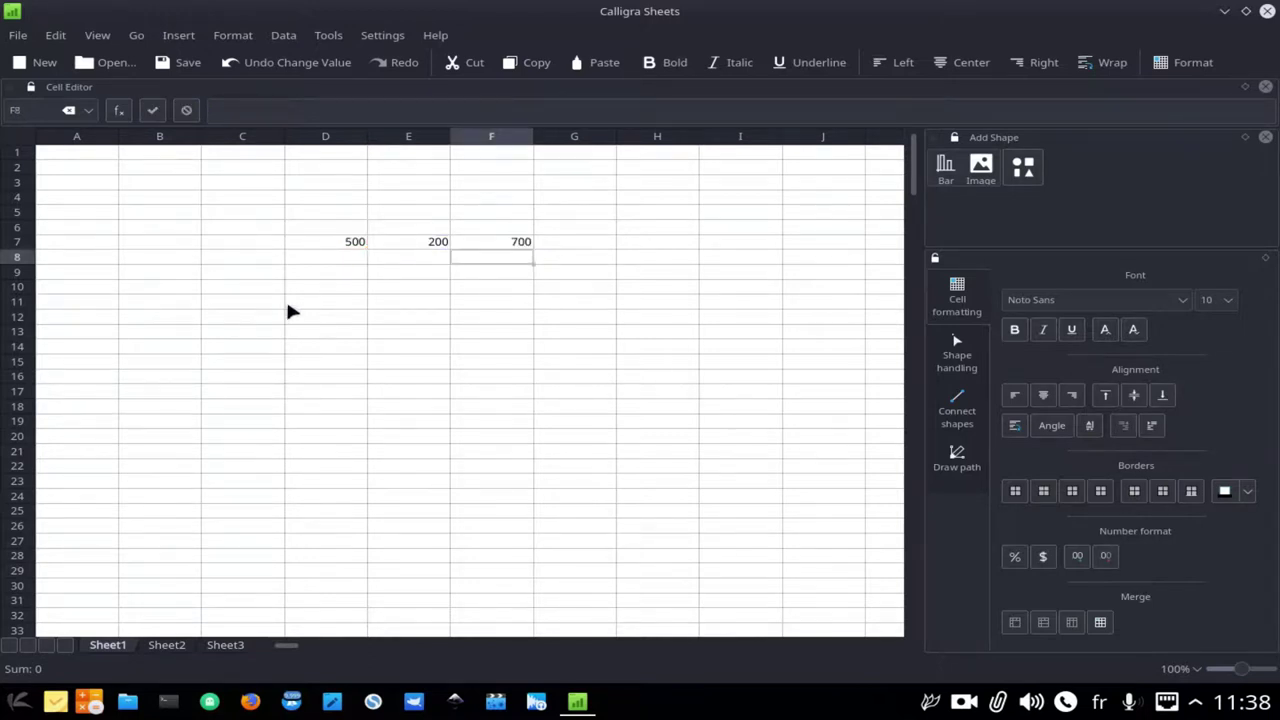
left_click(483, 243)
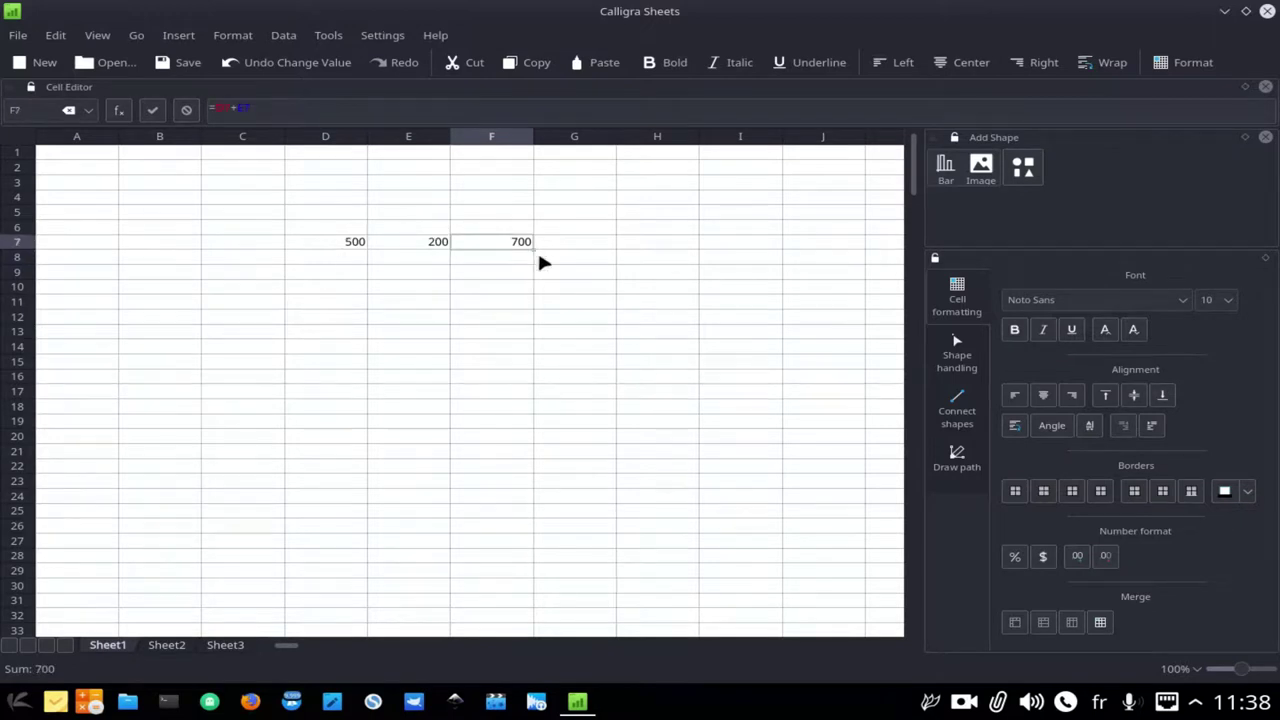
Copy the F7 sum down to F21 and enter 250 and 300 in D8:E8
left_click_drag(531, 246, 520, 457)
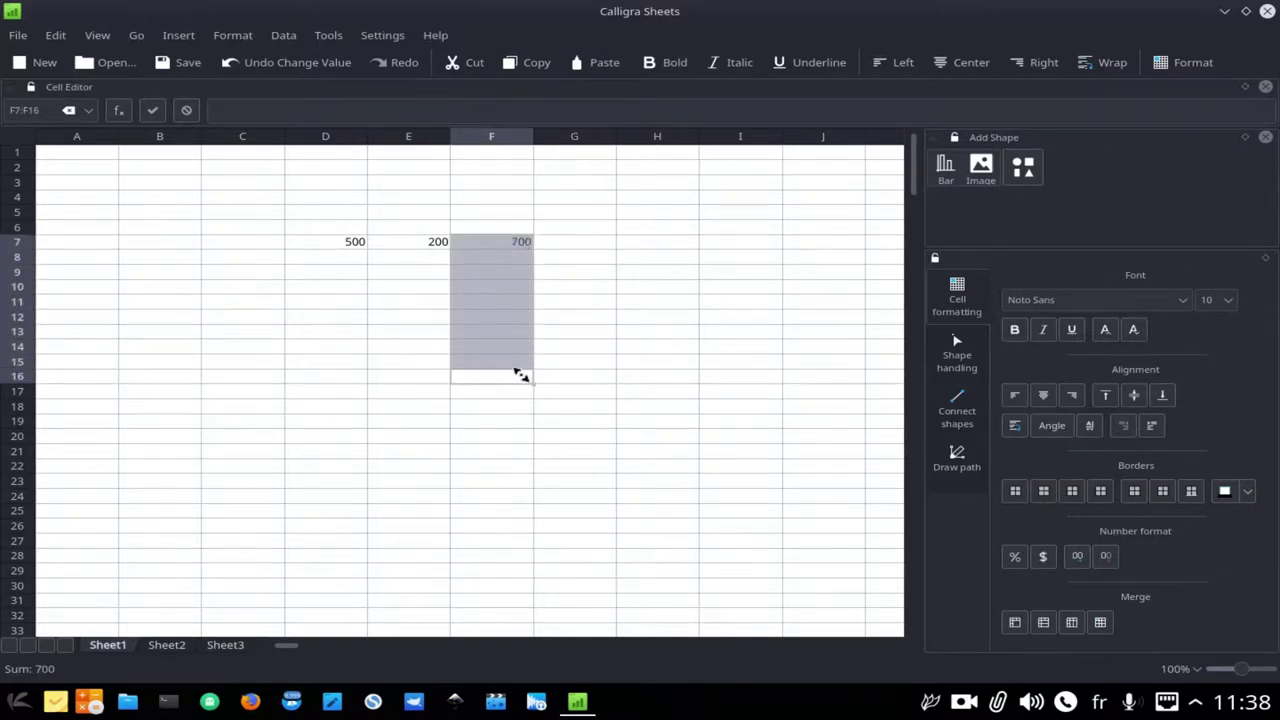
left_click(388, 362)
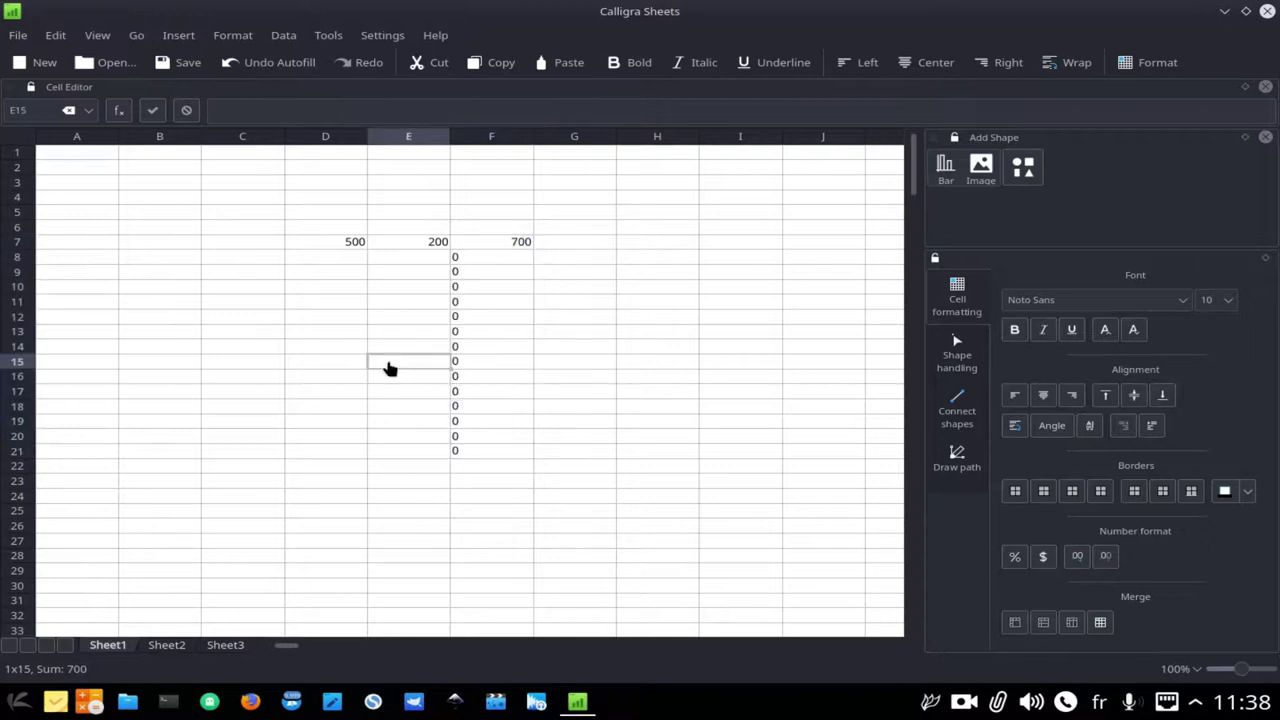
left_click(340, 262)
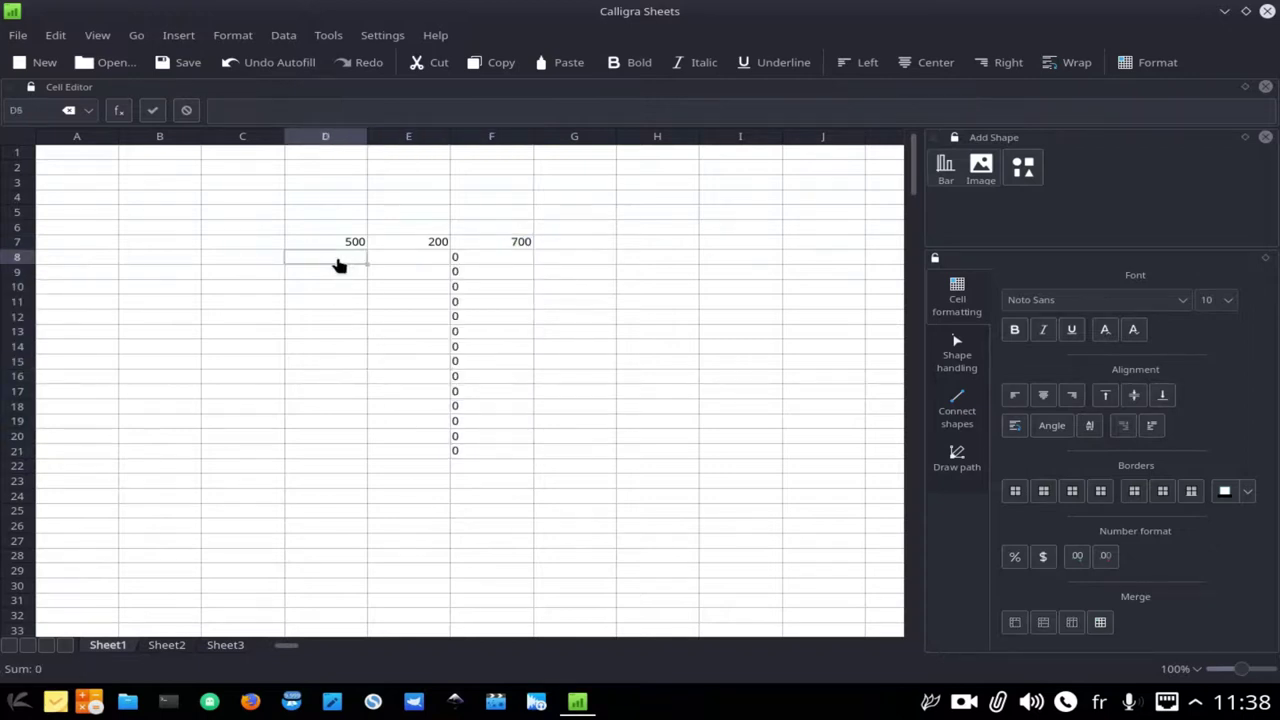
type("2")
left_click(404, 262)
type("300")
left_click(373, 290)
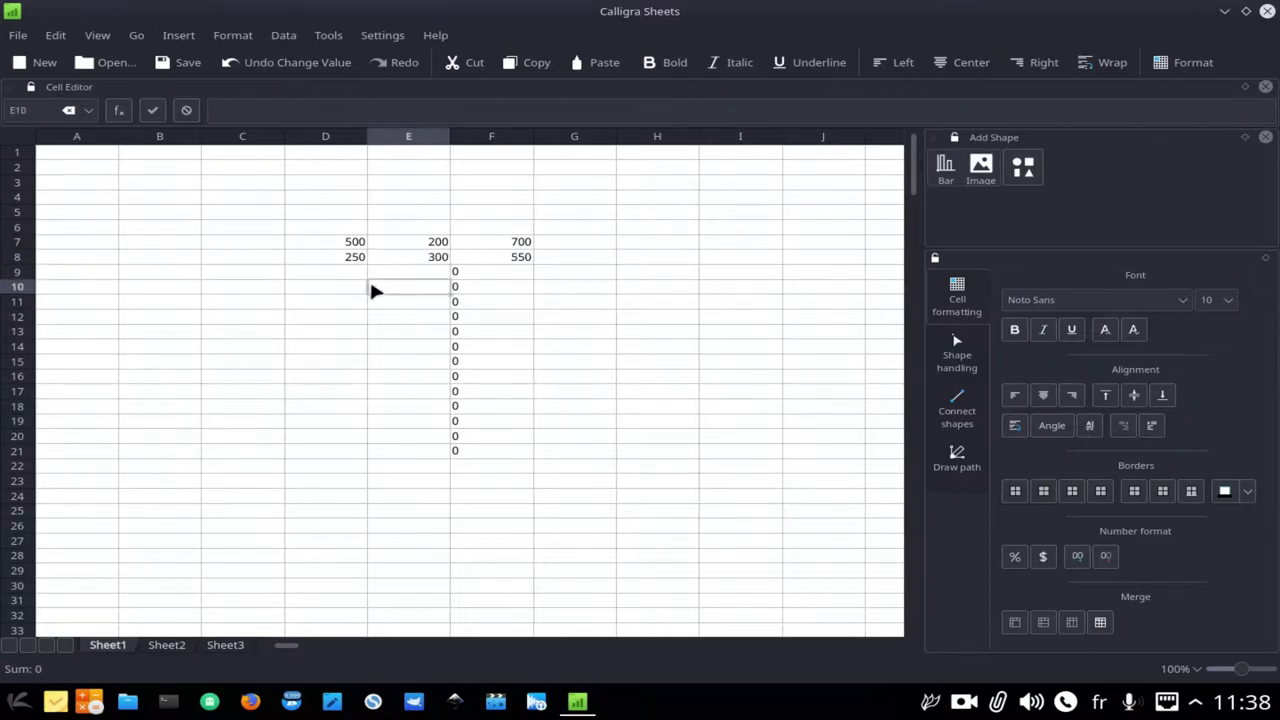
Enter 300 and 700 in D9:E9 so F9 totals 1000
left_click(320, 275)
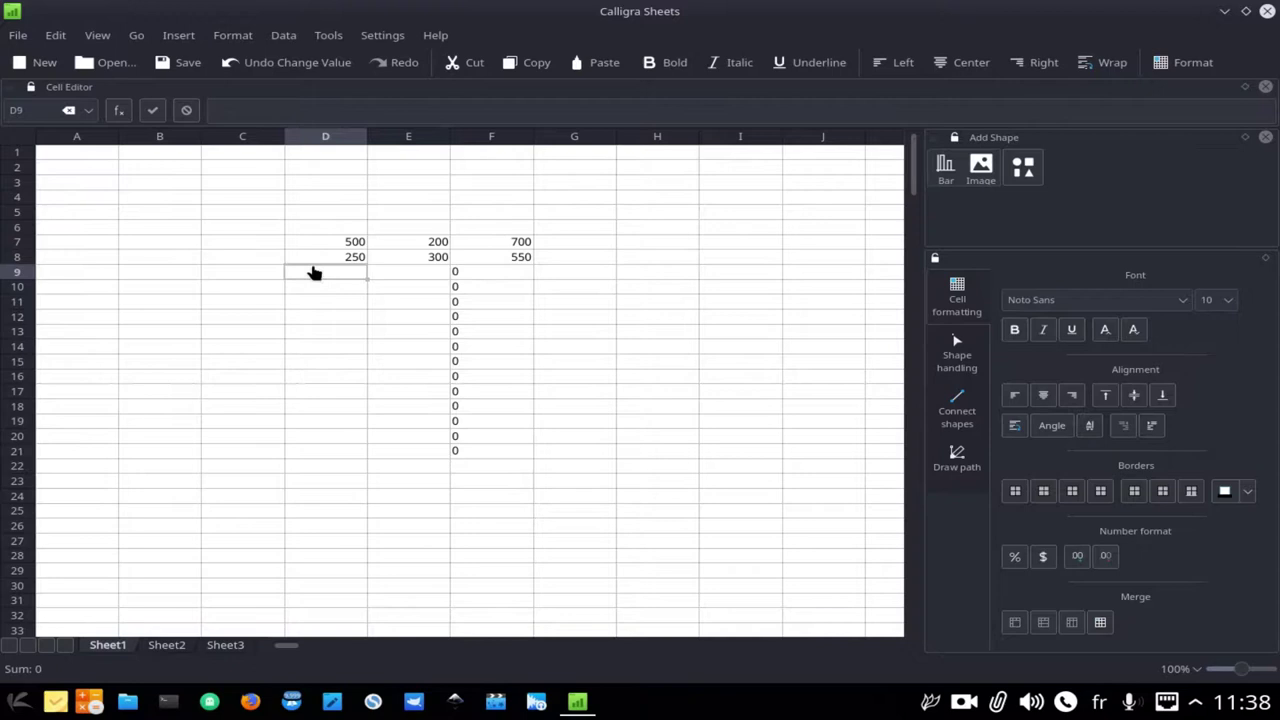
type("300")
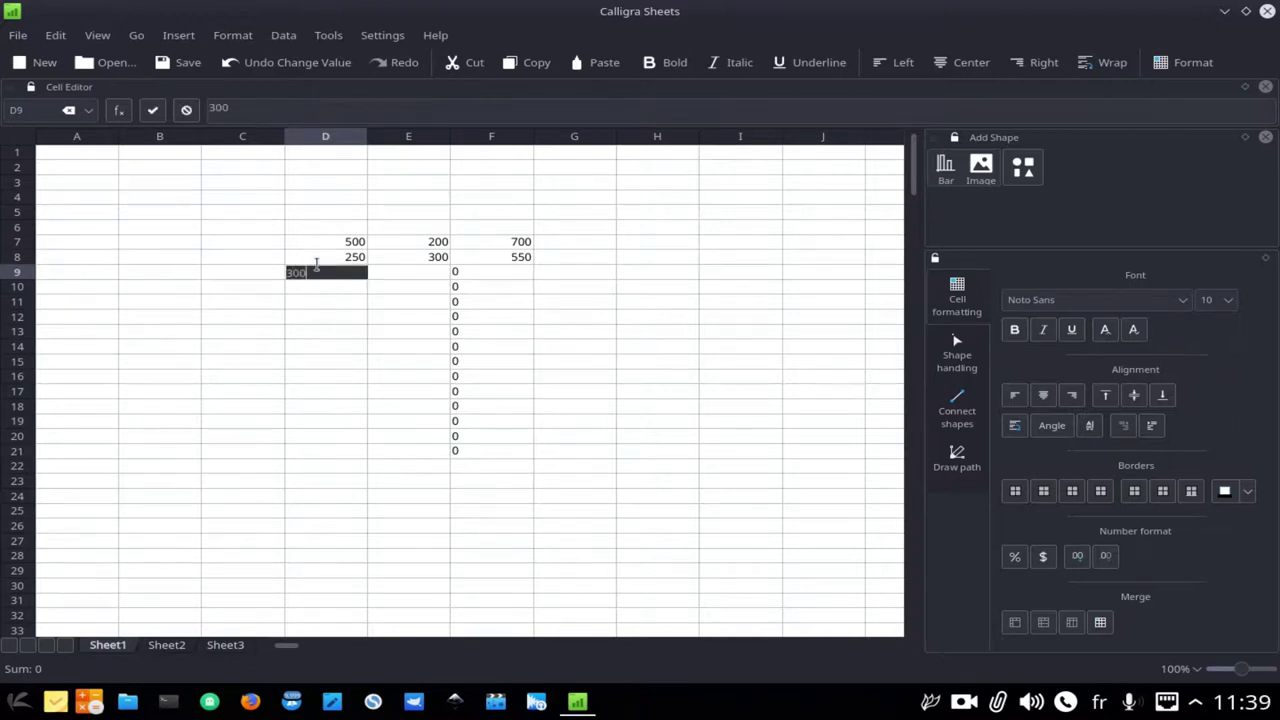
left_click(395, 277)
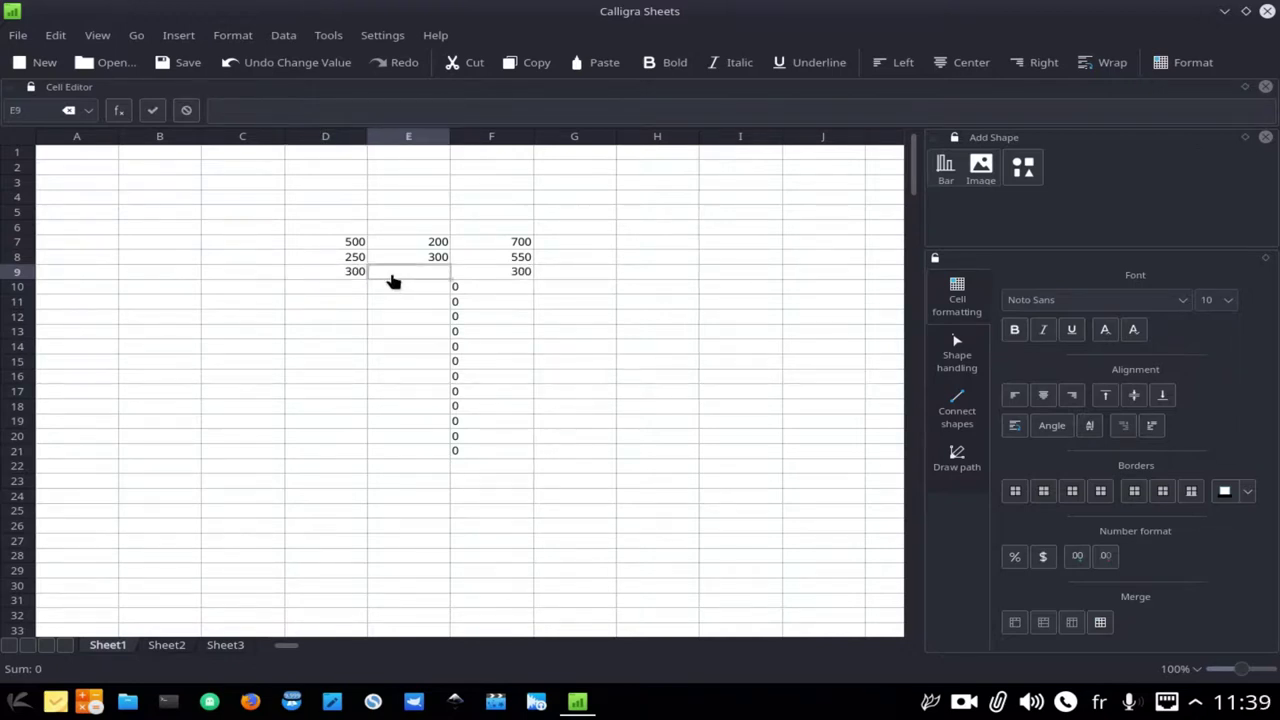
type("700")
key("Return")
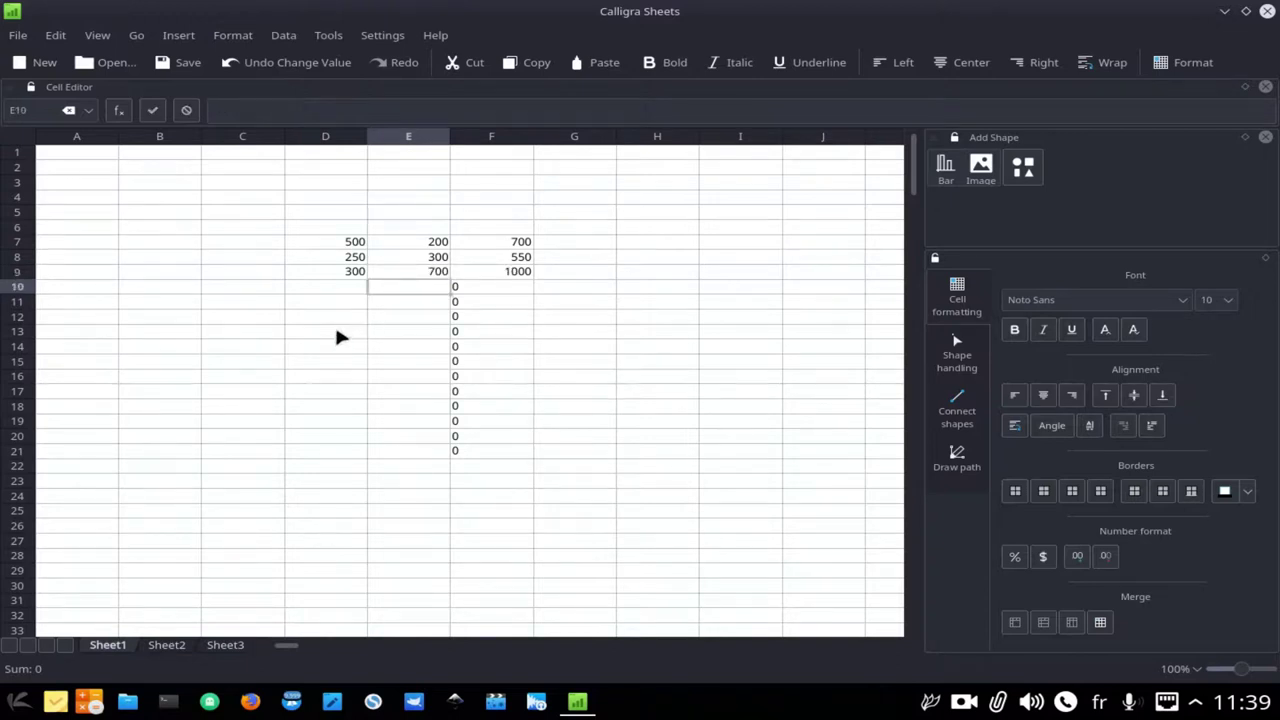
Close Sheets discarding the spreadsheet, and launch Calligra Stage
left_click(1266, 12)
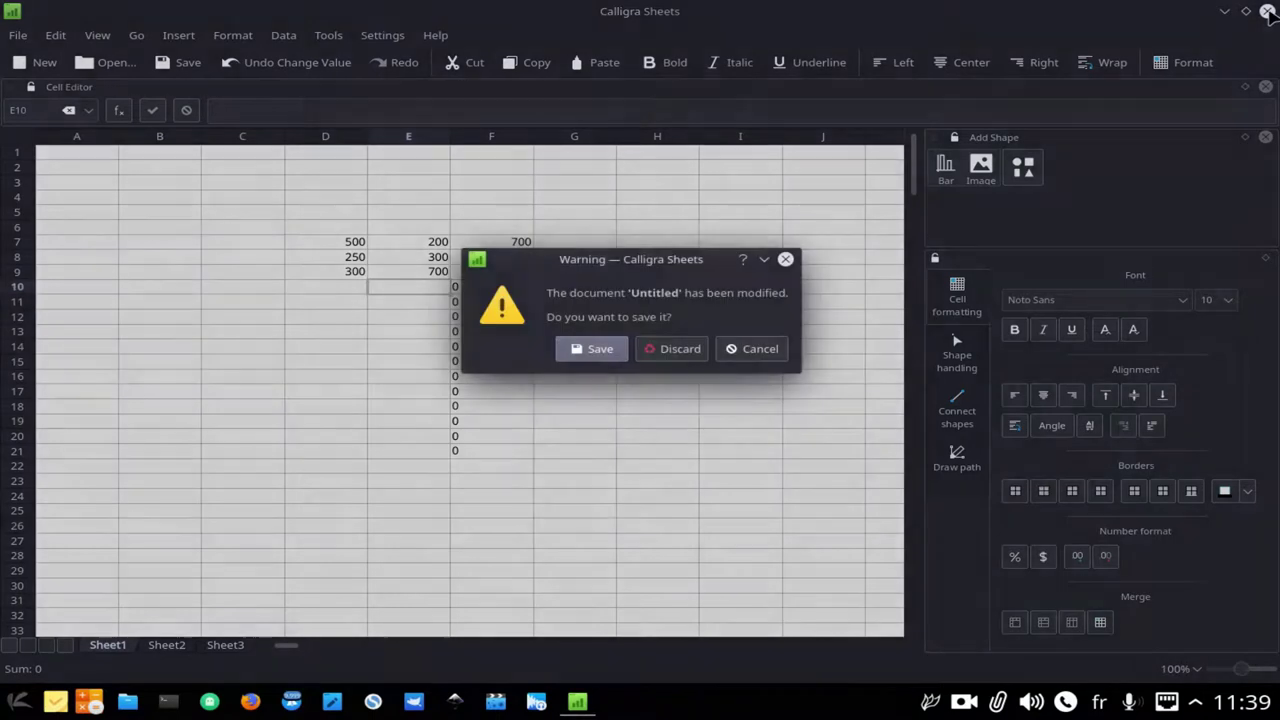
left_click(675, 349)
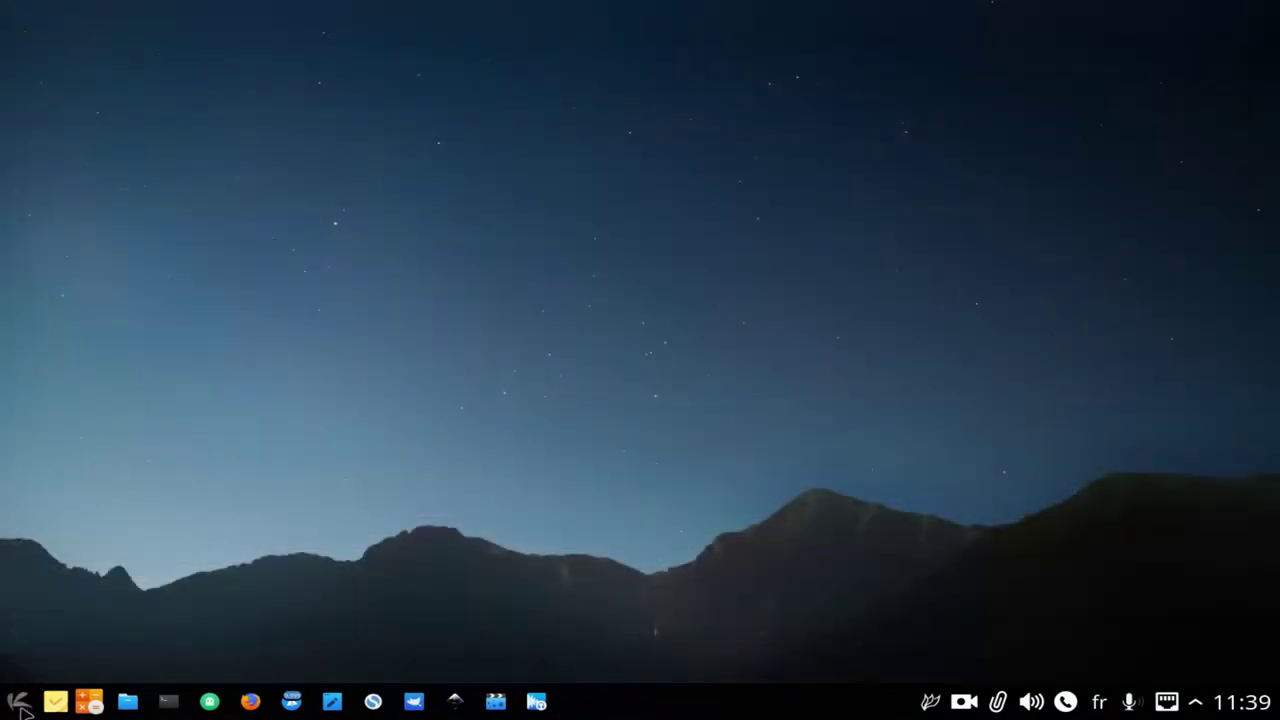
left_click(18, 701)
mouse_move(150, 535)
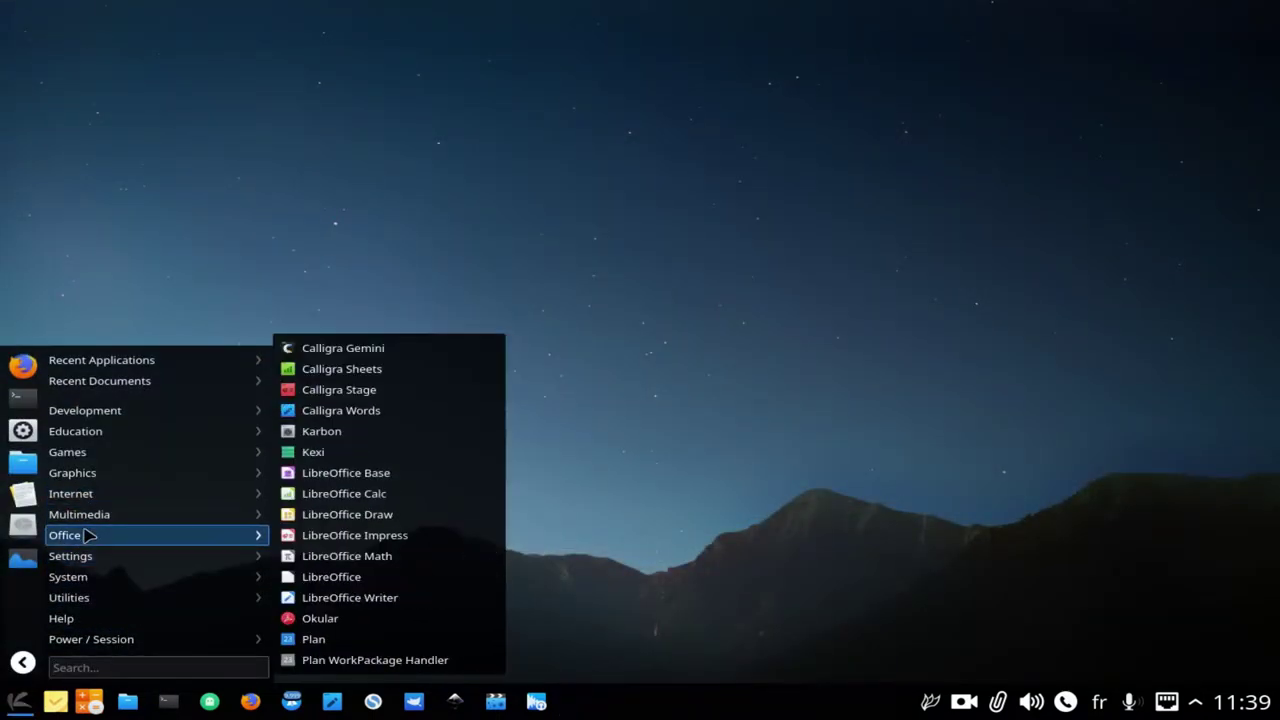
left_click(355, 389)
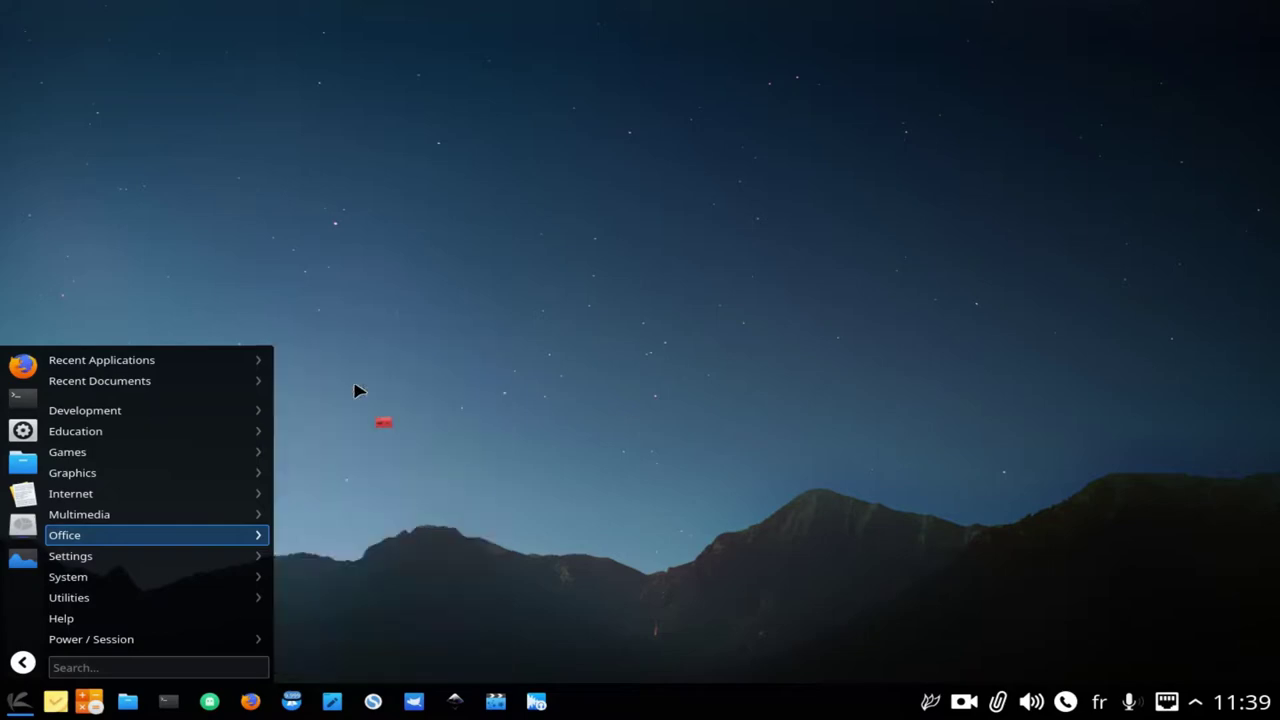
Choose the Business template in the presentation template chooser
scroll(443, 320, "down", 5)
scroll(443, 320, "up", 5)
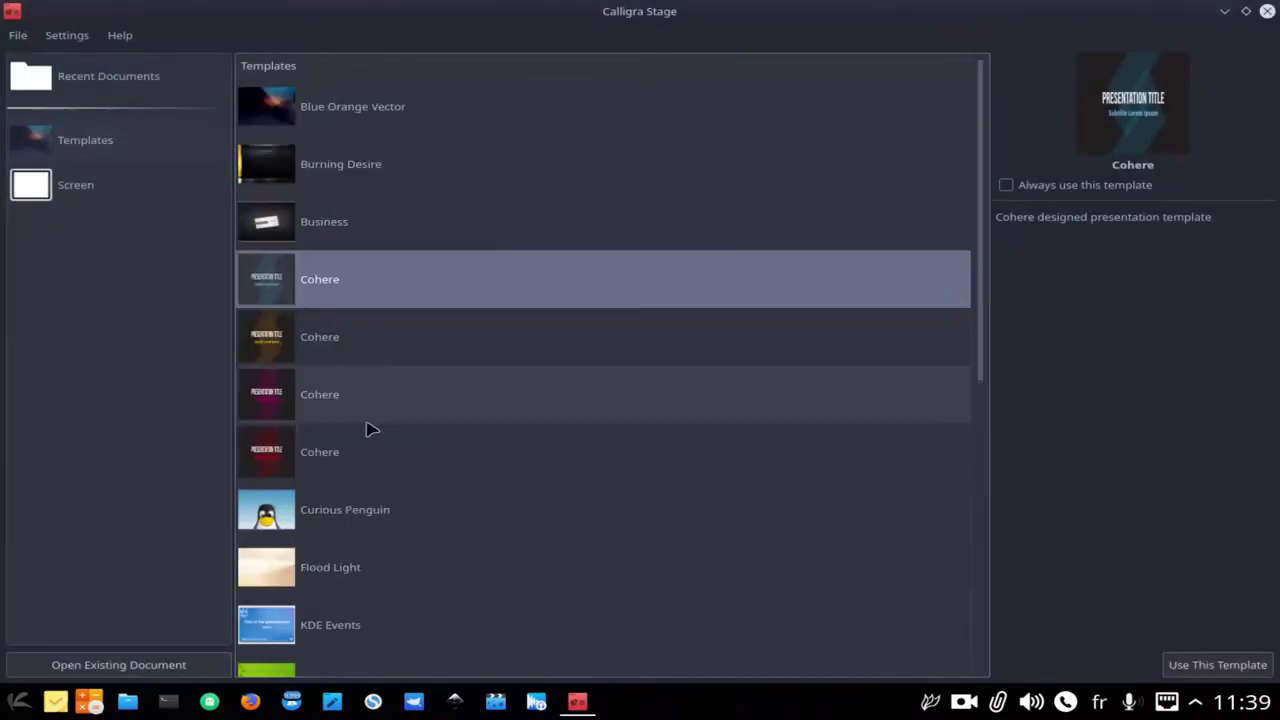
scroll(490, 472, "down", 5)
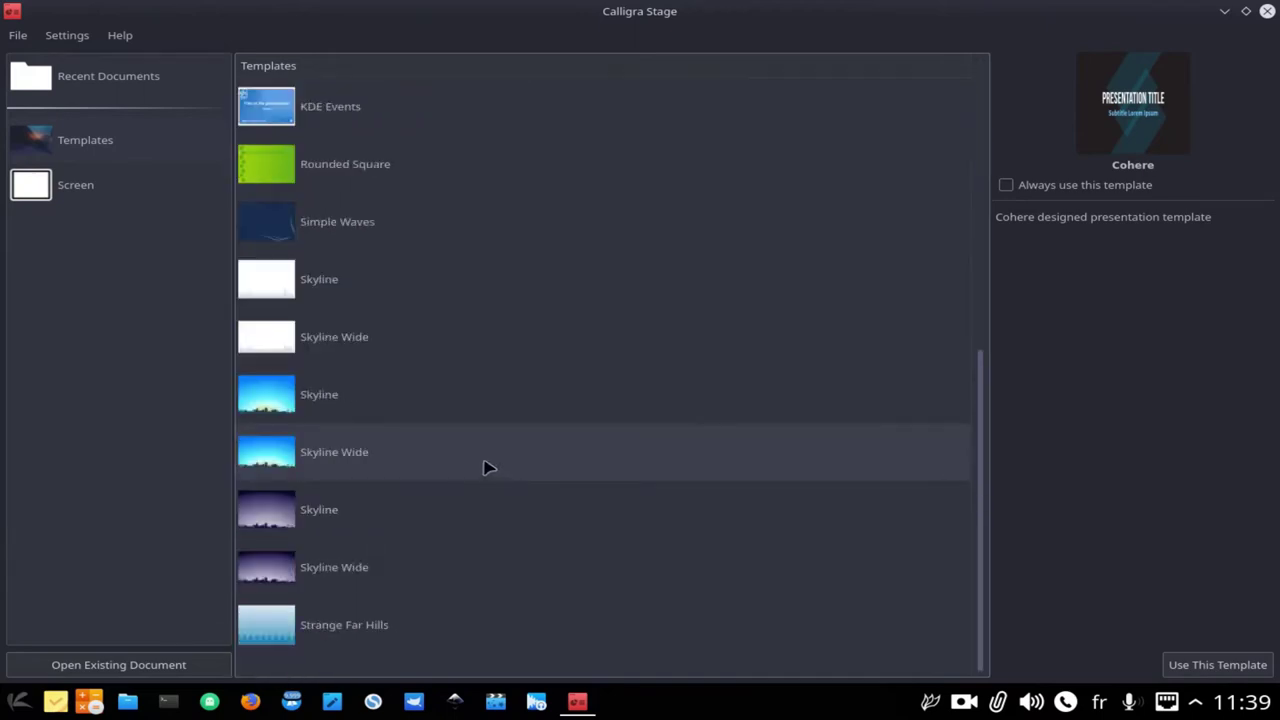
scroll(487, 467, "up", 5)
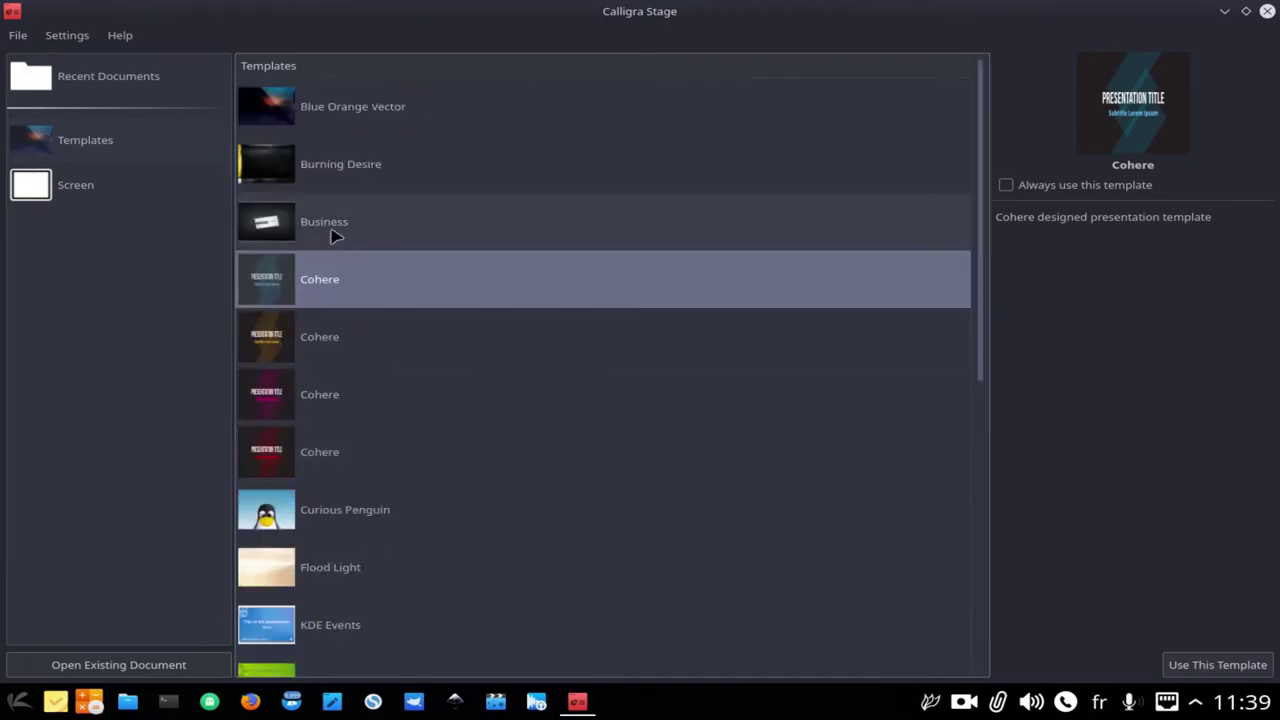
left_click(335, 235)
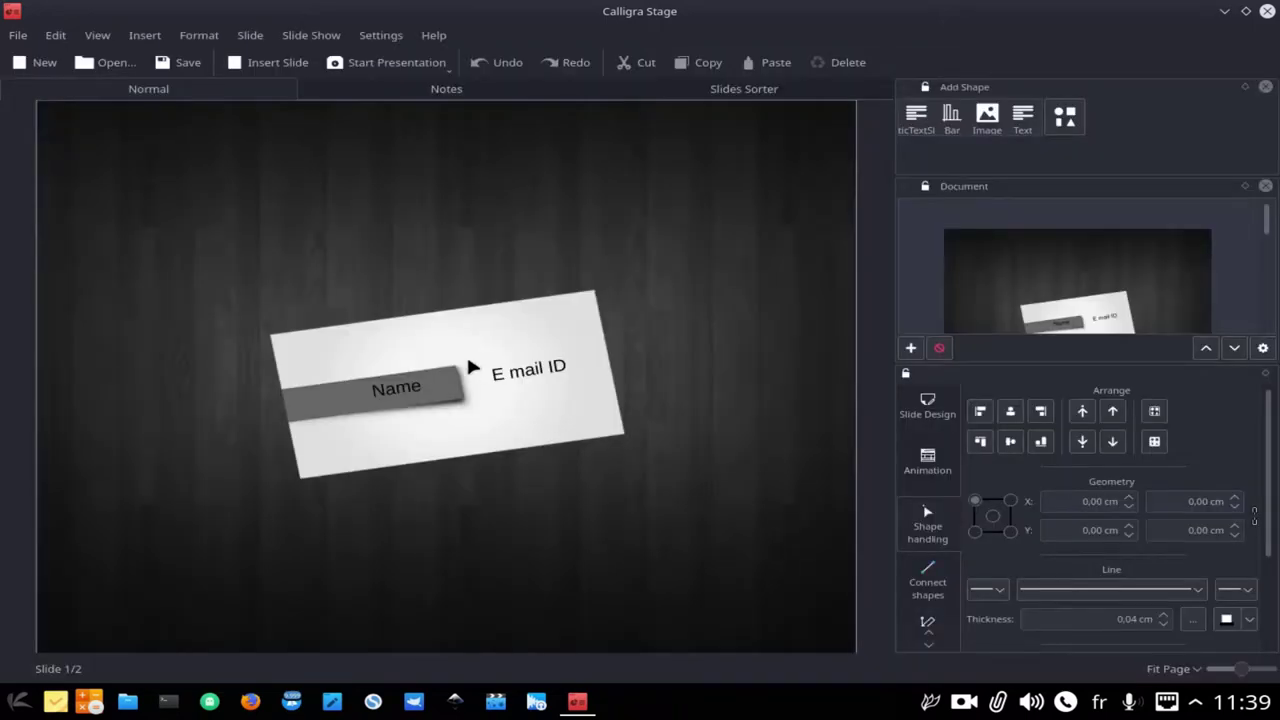
View slide 2, dock the slide overview panel at the left edge, and return to slide 1
scroll(1046, 266, "down", 2)
scroll(1046, 266, "up", 1)
scroll(1080, 290, "down", 2)
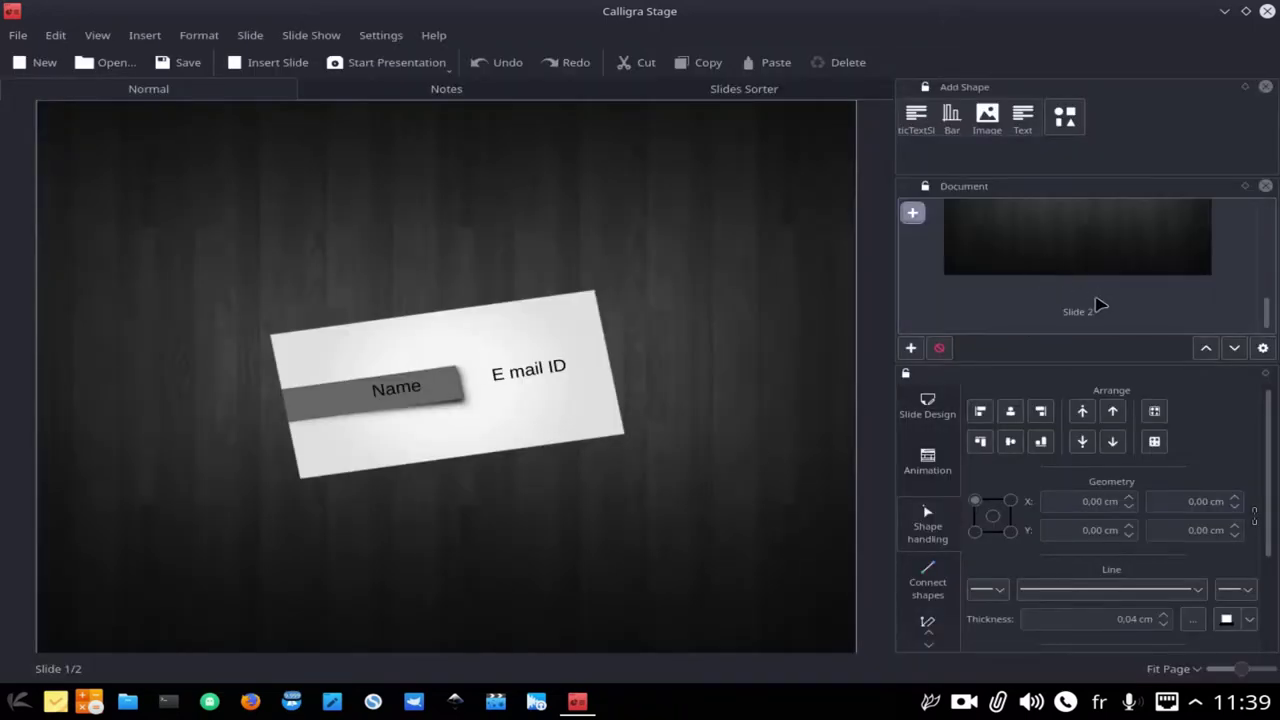
left_click(1086, 316)
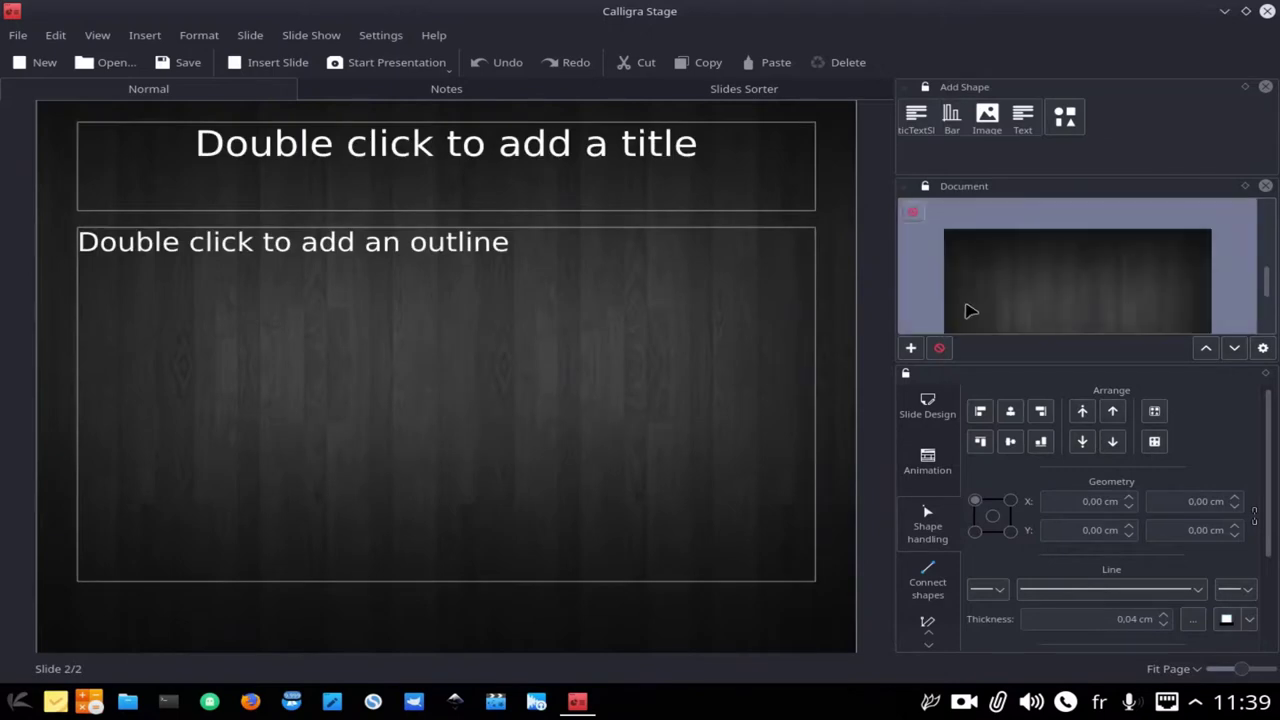
mouse_move(983, 186)
left_mouse_down()
mouse_move(467, 240)
mouse_move(3, 140)
mouse_move(5, 168)
left_mouse_up()
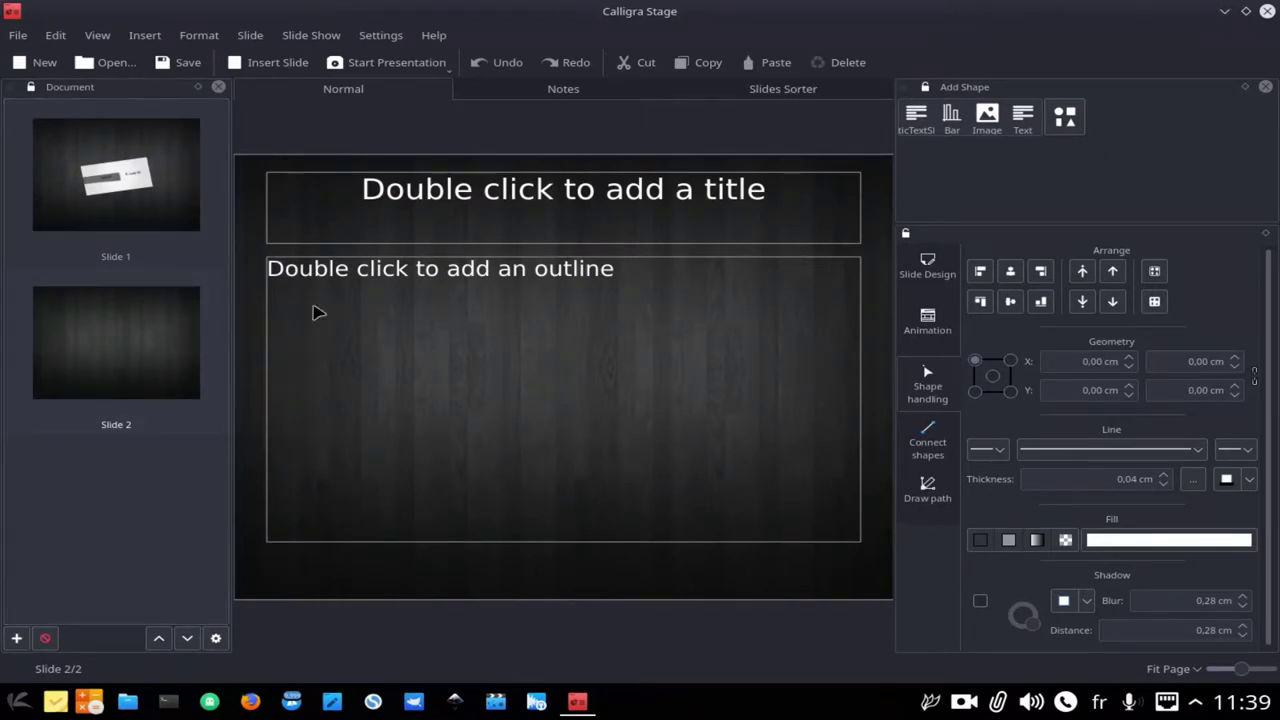
left_click(105, 175)
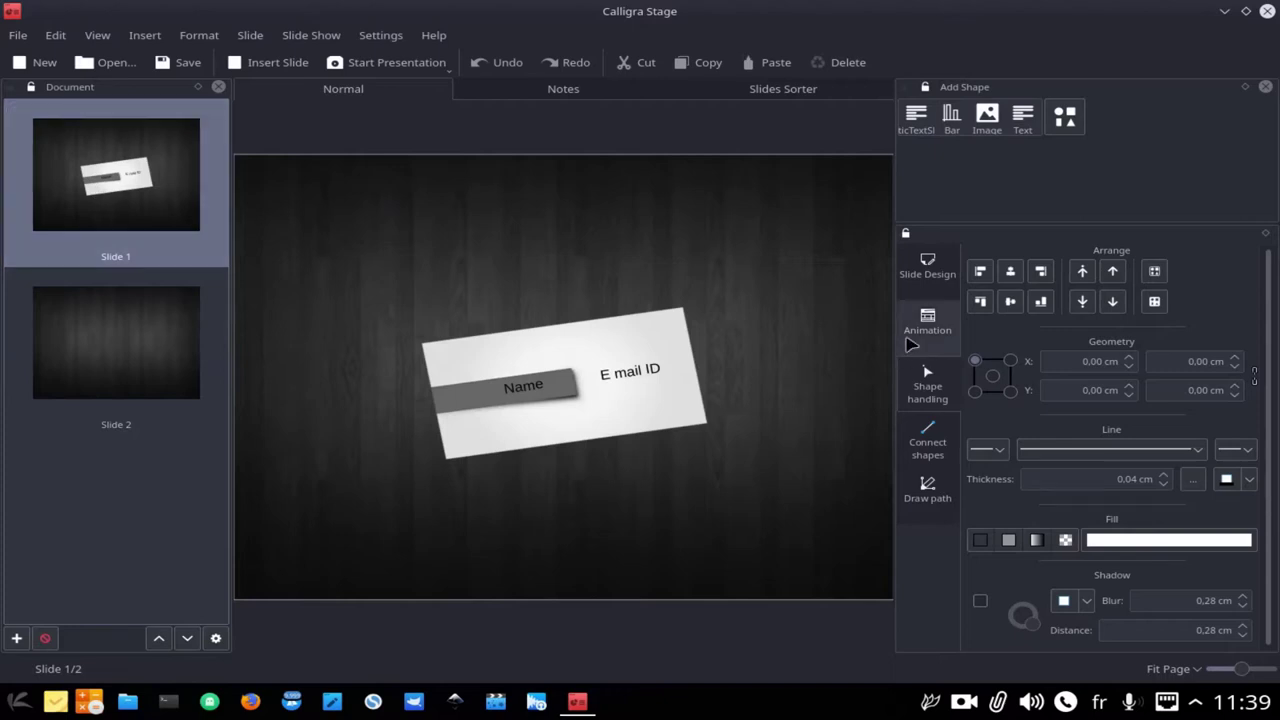
Try the ArrowHead transition on slide 1, then switch it to the Bar transition
left_click(915, 337)
left_click(1173, 270)
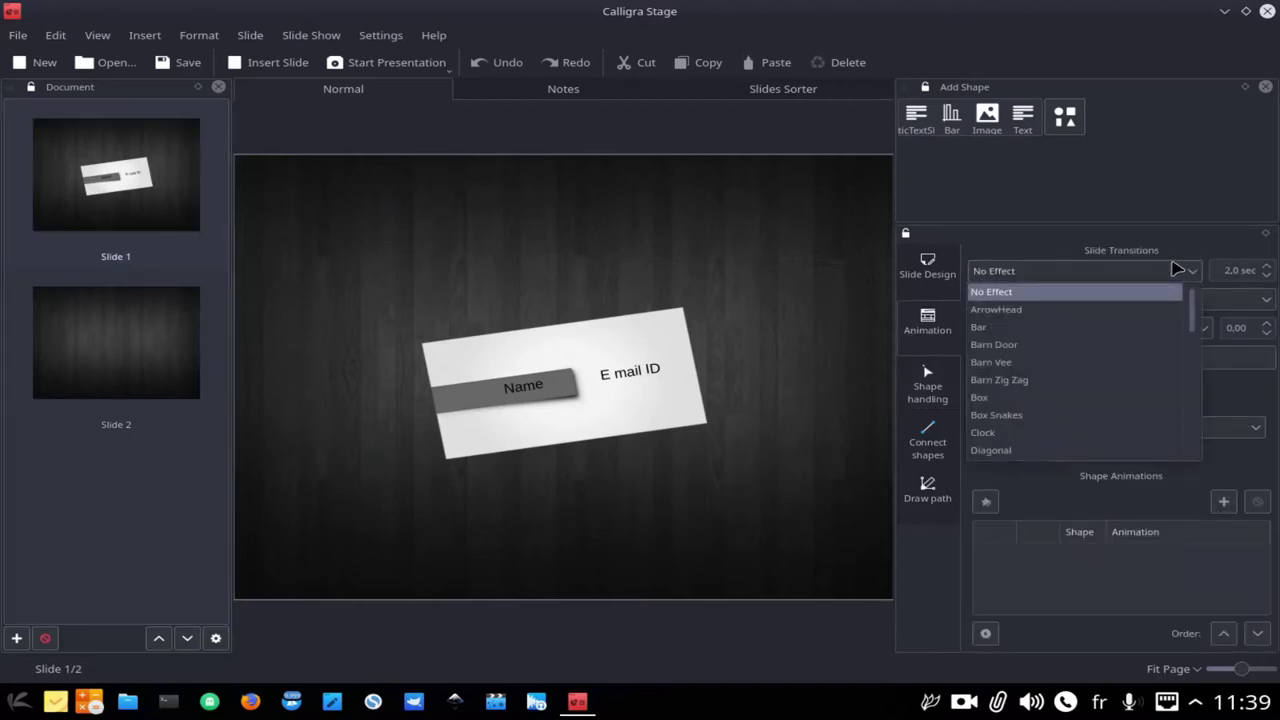
left_click(1097, 310)
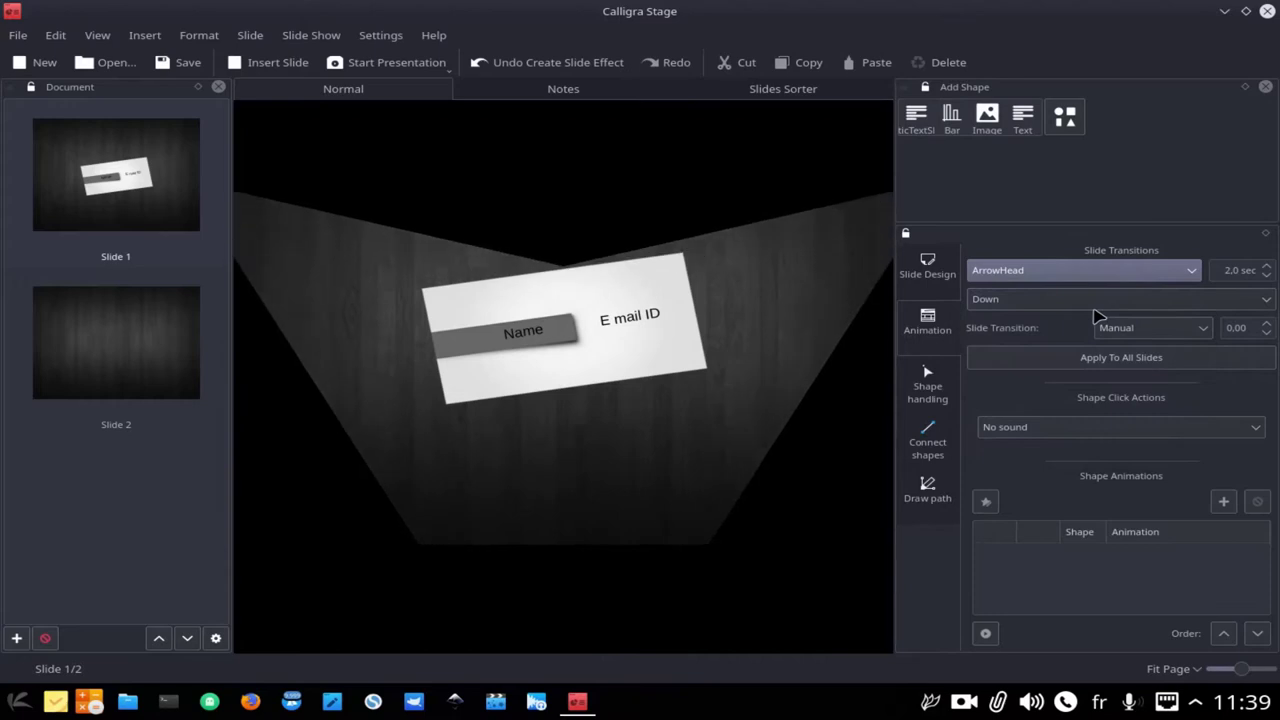
left_click(1100, 270)
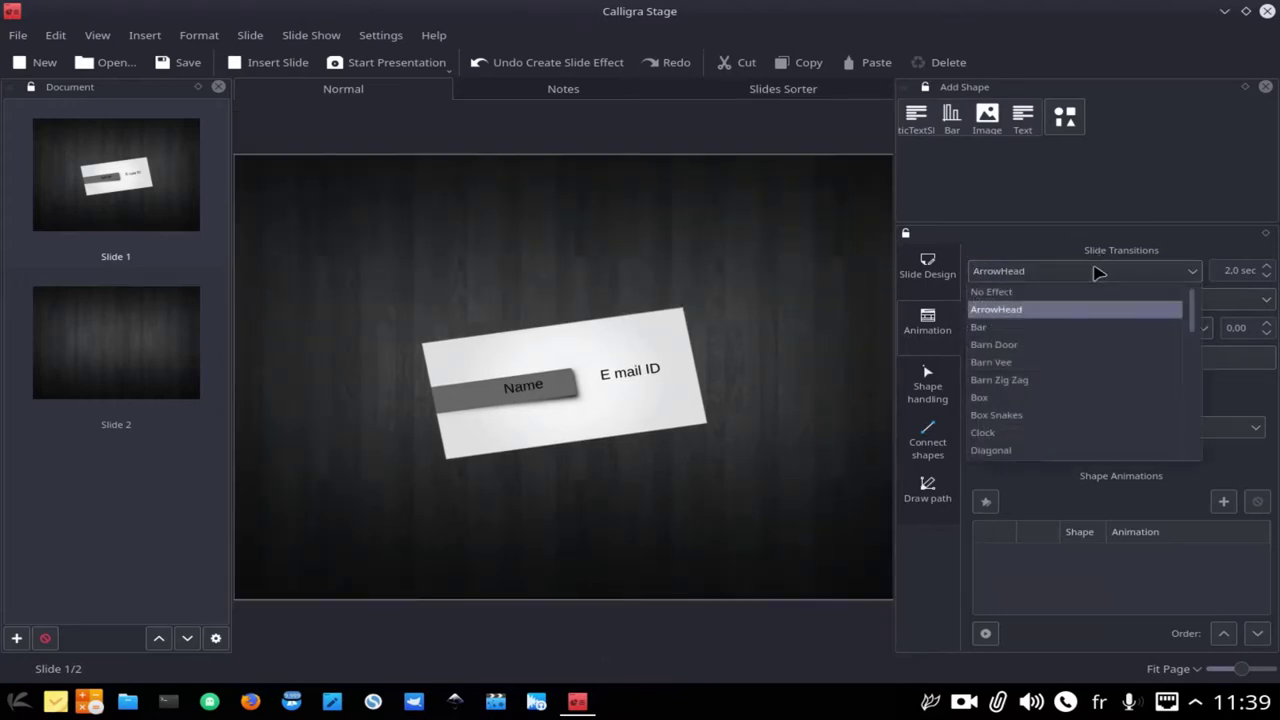
left_click(1075, 312)
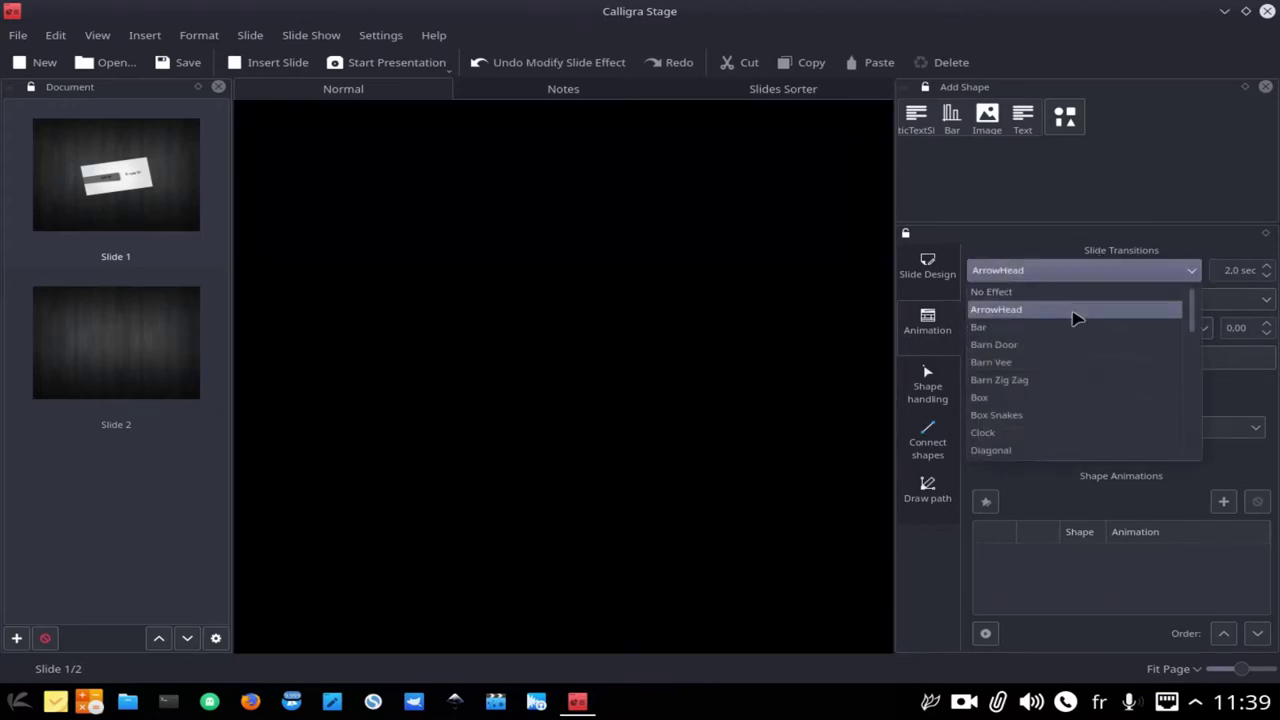
left_click(1057, 271)
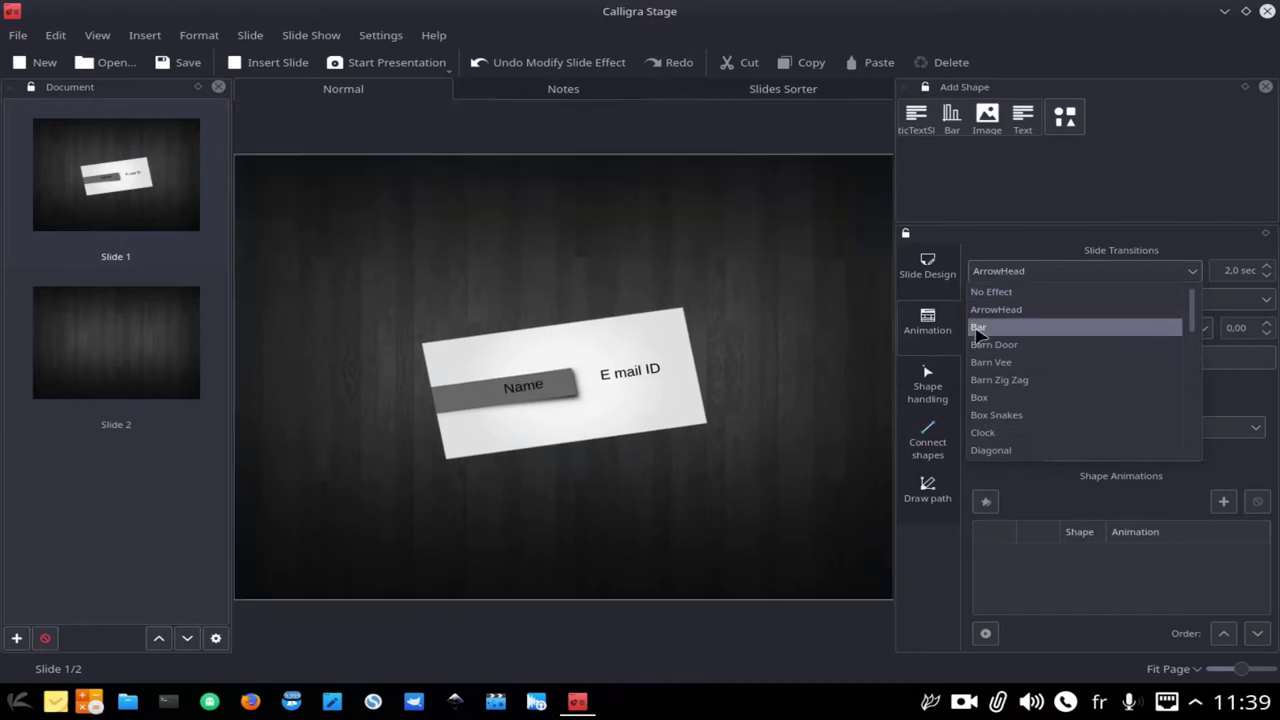
left_click(978, 327)
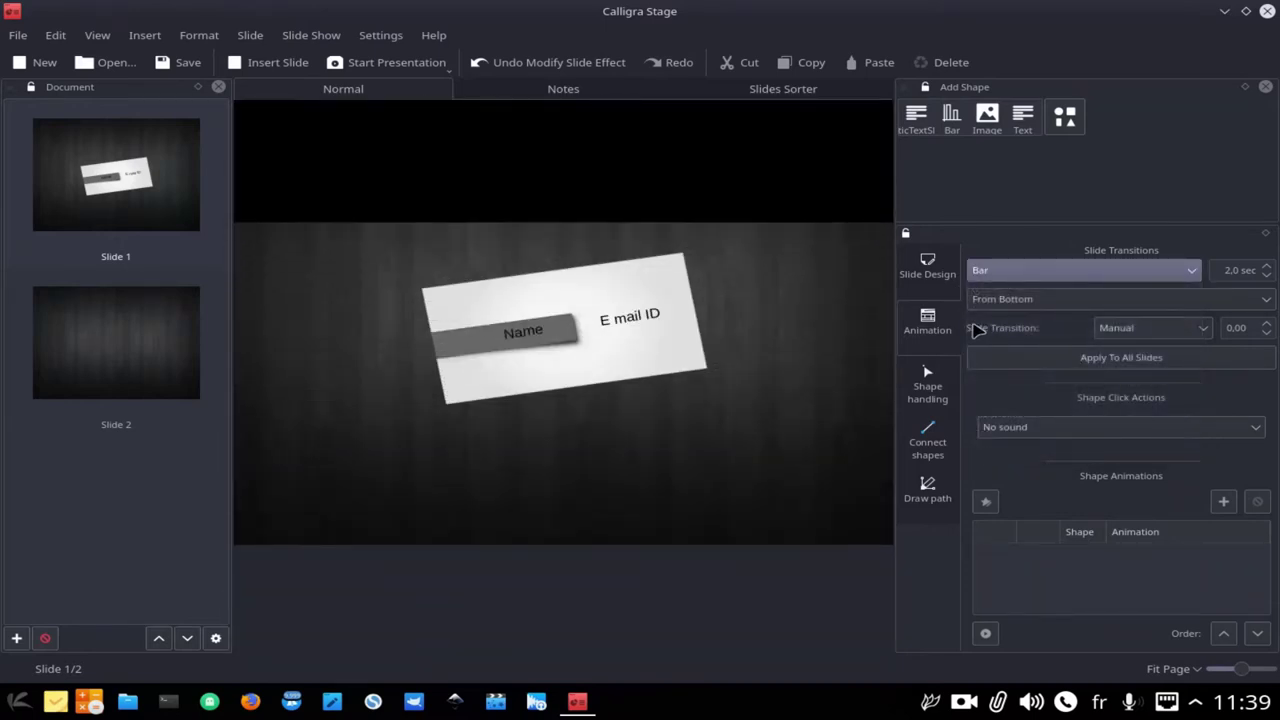